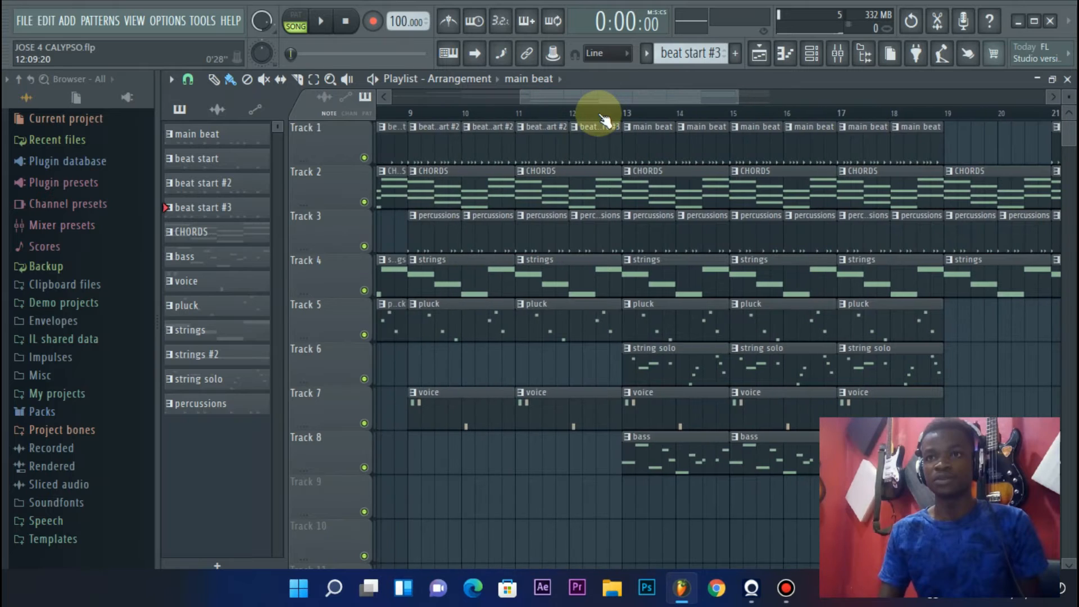
Step: Play the arrangement from about bar 12 and stop playback shortly after bar 19
click(593, 112)
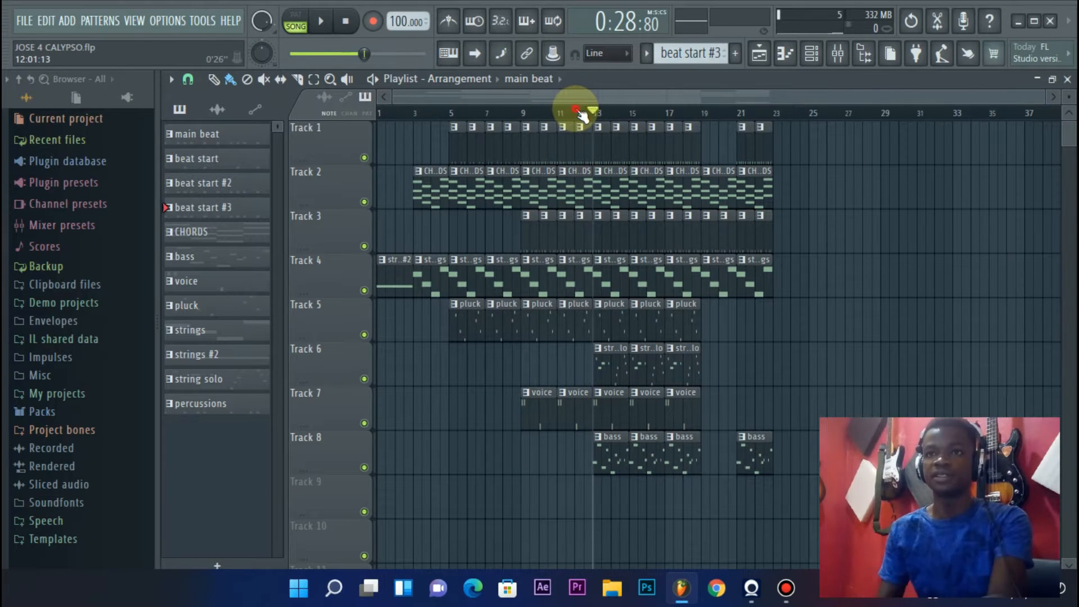
click(575, 109)
key(space)
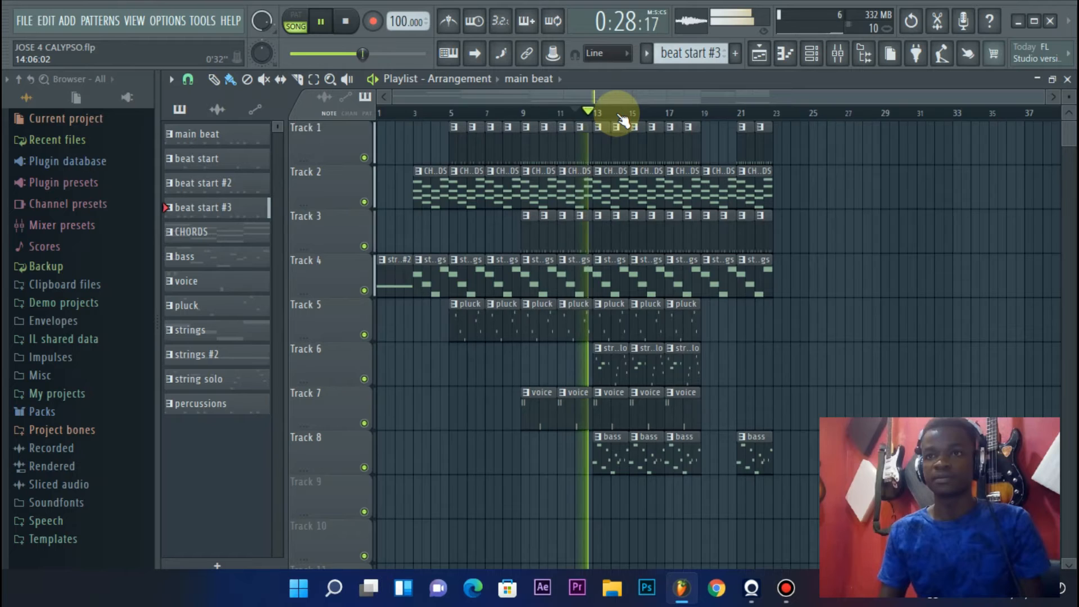
scroll(622, 112, up, 3)
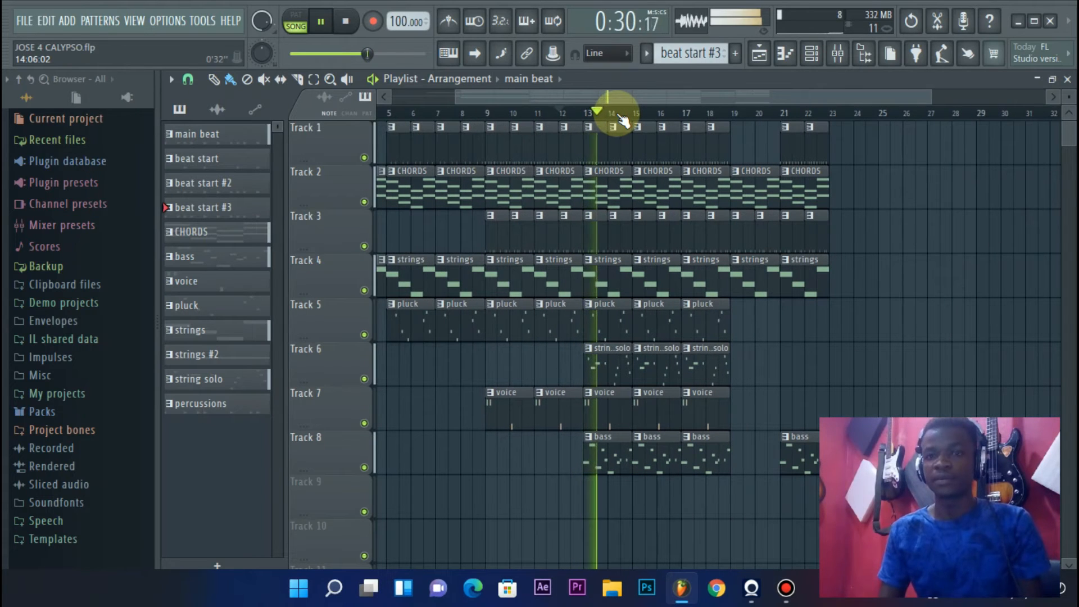
scroll(656, 113, up, 1)
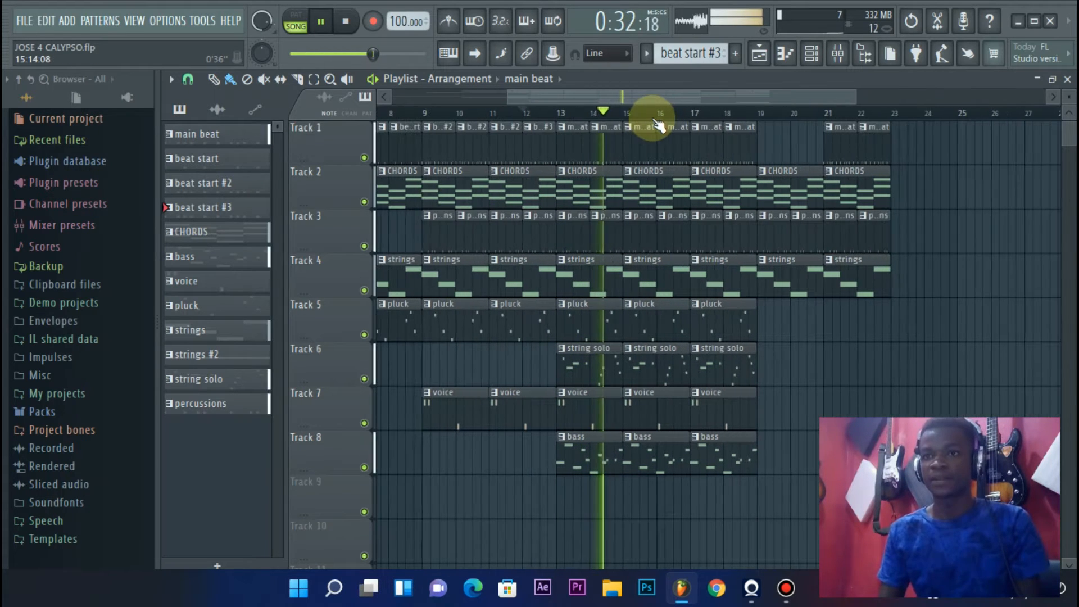
scroll(646, 104, up, 2)
scroll(646, 102, down, 1)
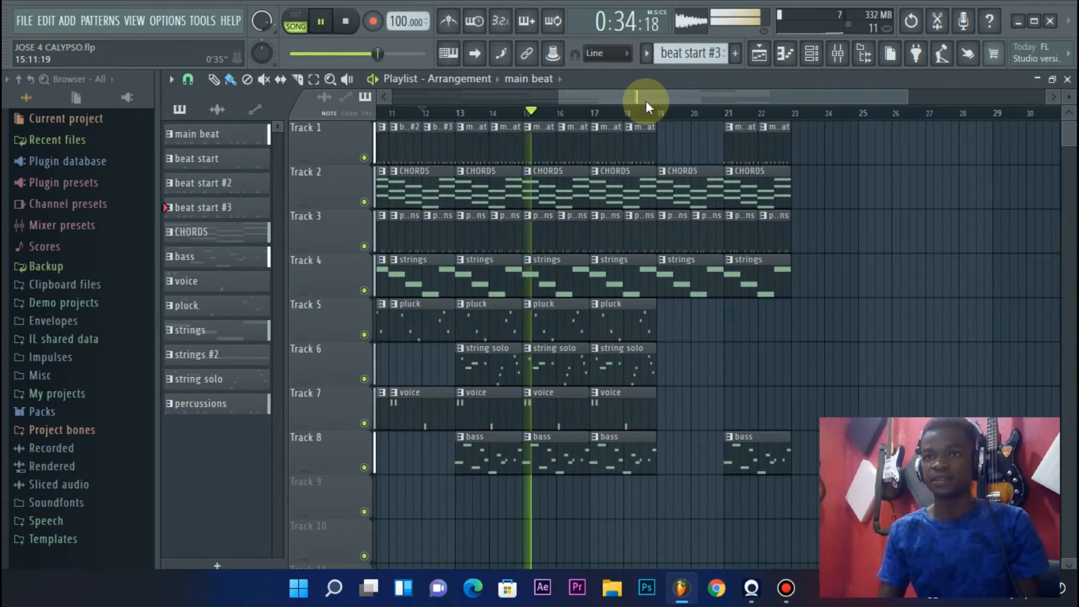
scroll(646, 102, up, 1)
scroll(658, 118, down, 1)
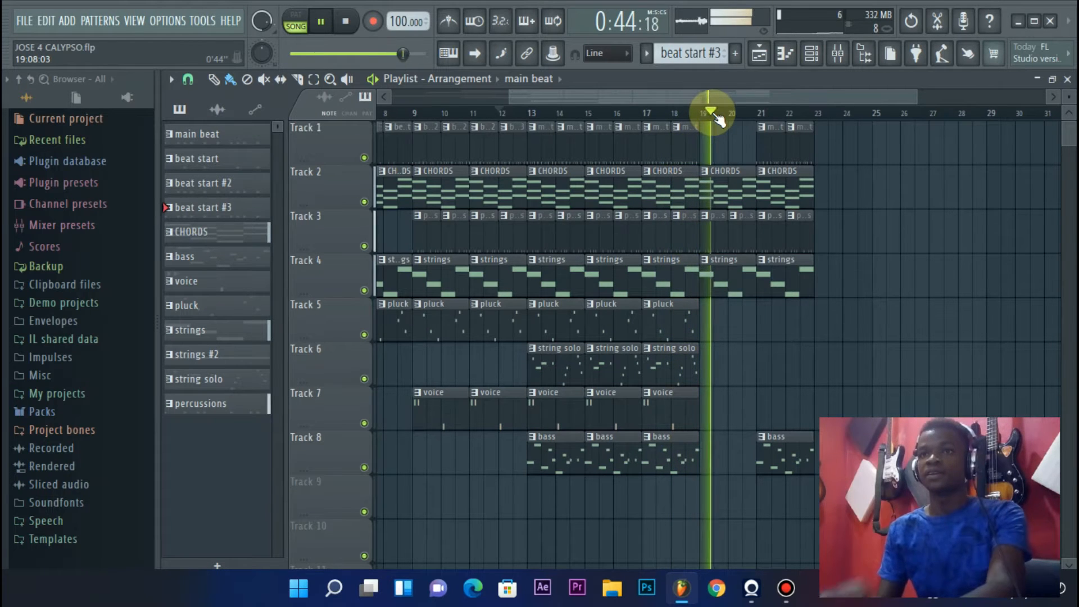
key(space)
scroll(728, 117, up, 3)
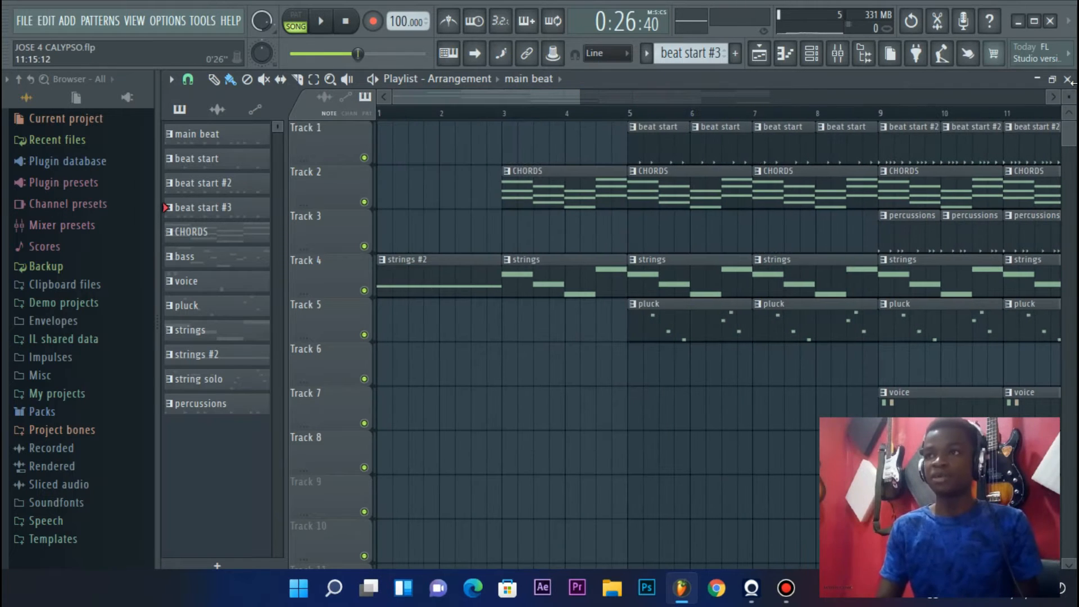
click(1068, 79)
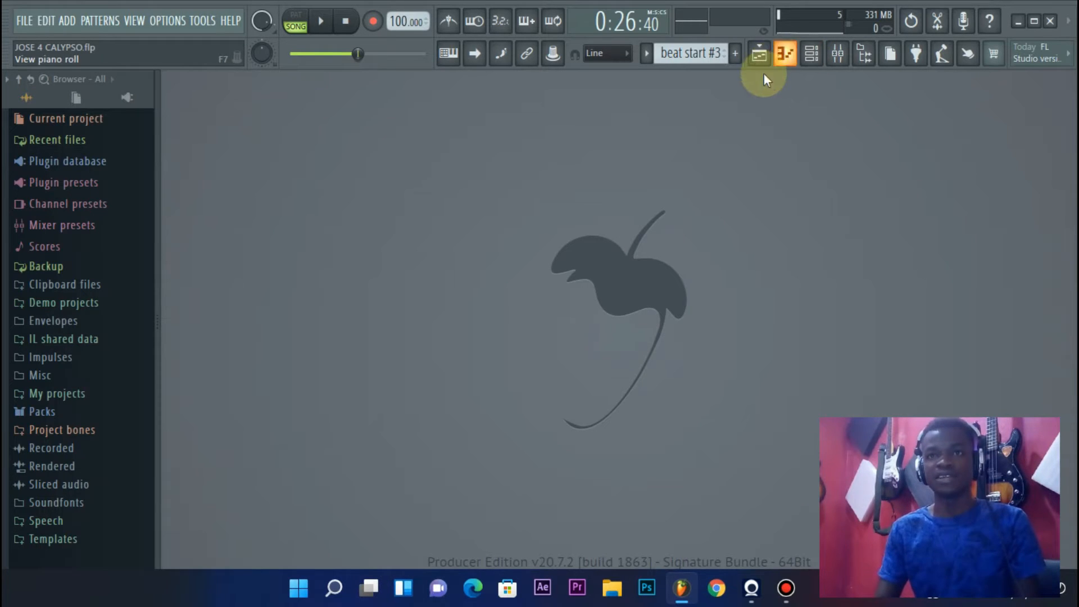
click(373, 22)
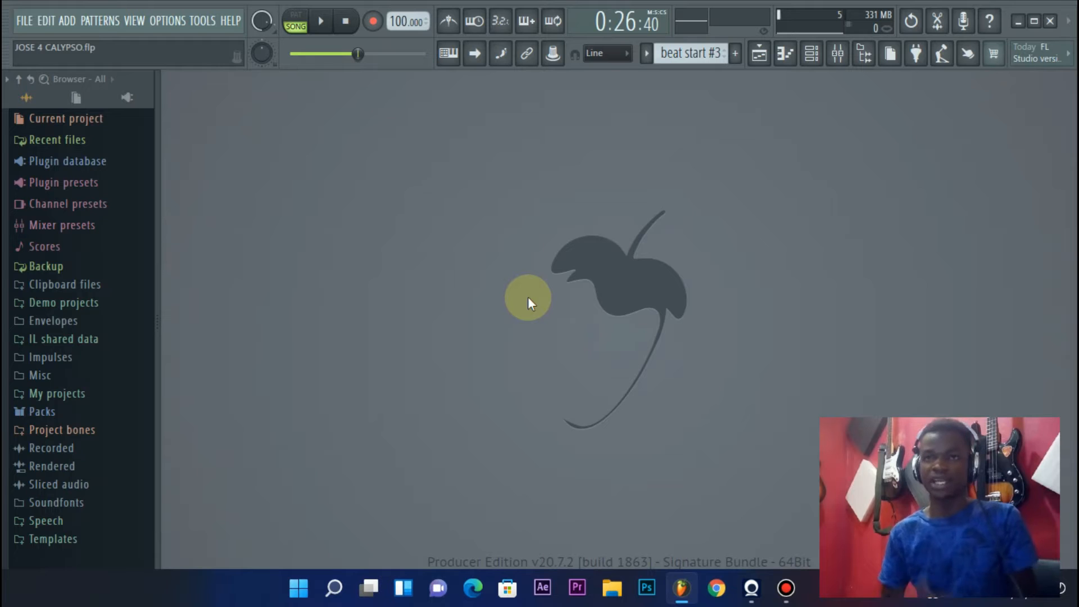
click(760, 53)
Step: Examine how the patterns are laid out across the tracks of the whole arrangement in the playlist
scroll(750, 115, down, 4)
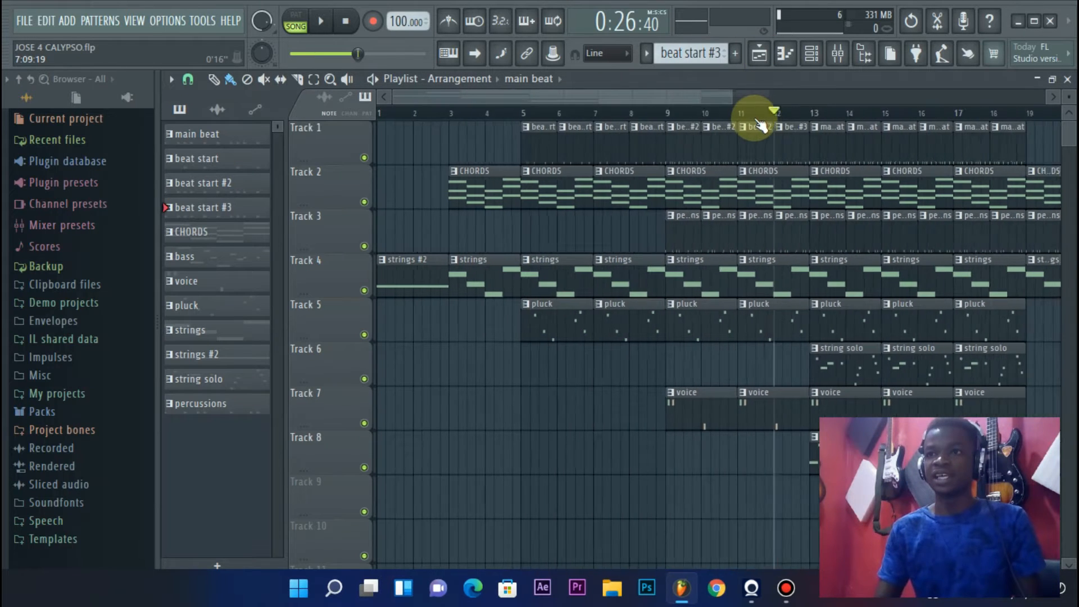
scroll(509, 115, up, 4)
drag(543, 96, 485, 100)
scroll(565, 116, down, 1)
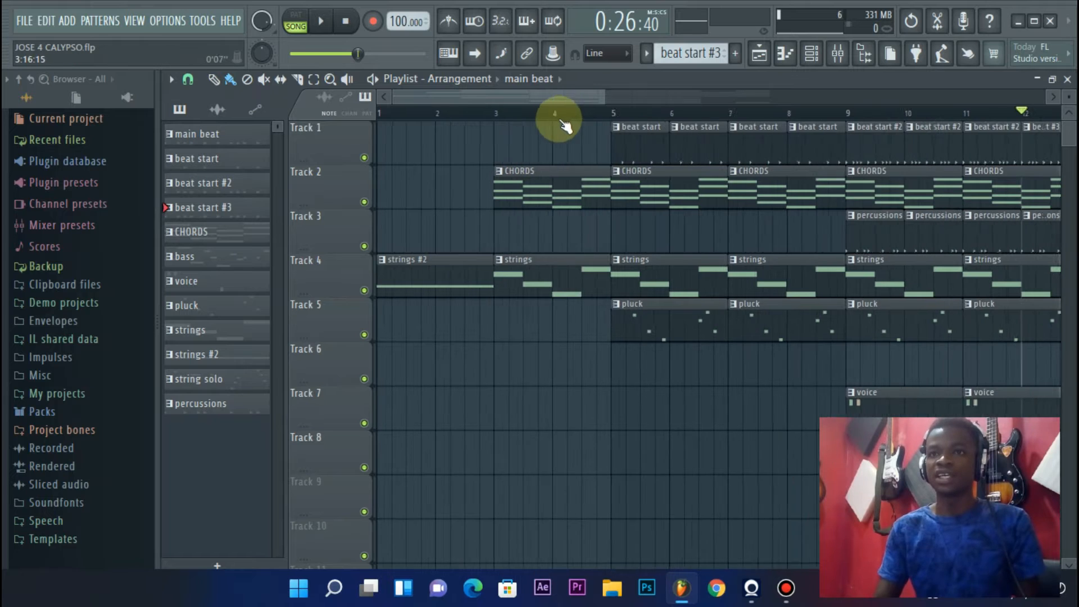
scroll(652, 132, down, 2)
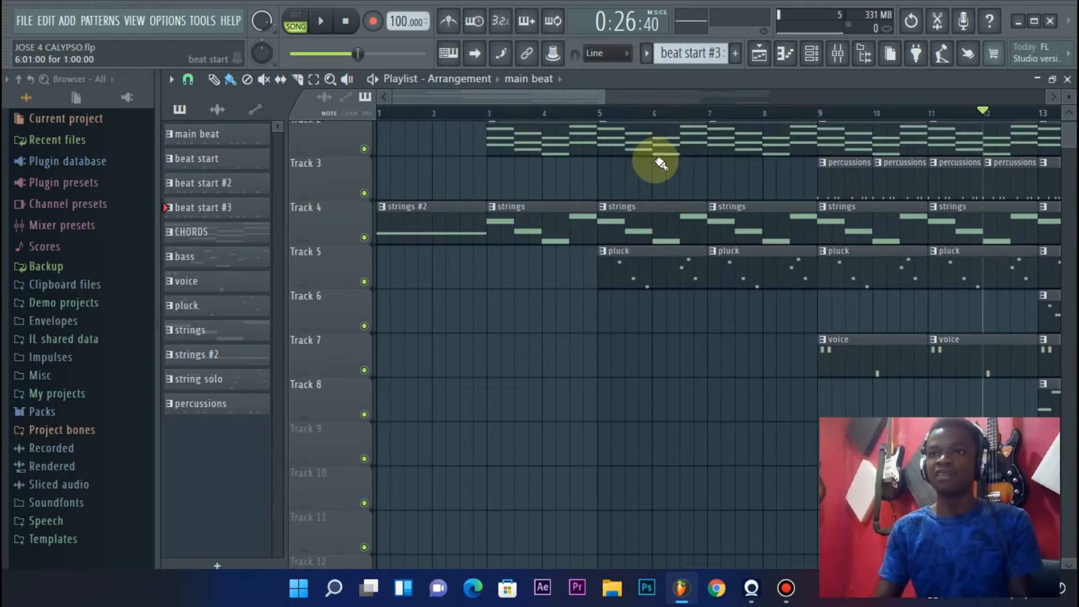
scroll(682, 175, up, 2)
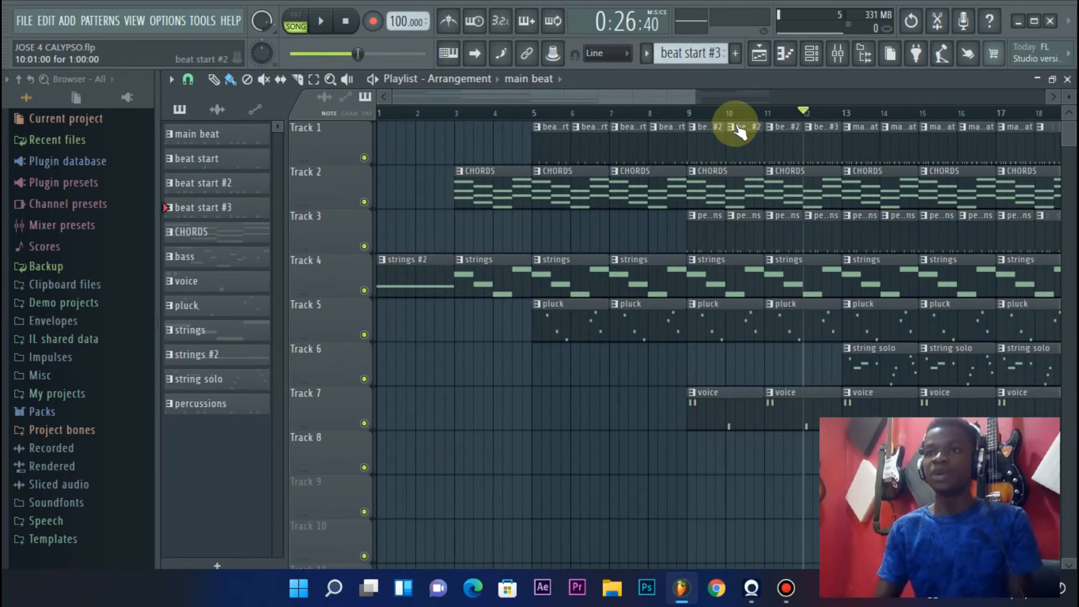
scroll(741, 115, down, 3)
scroll(741, 115, down, 3)
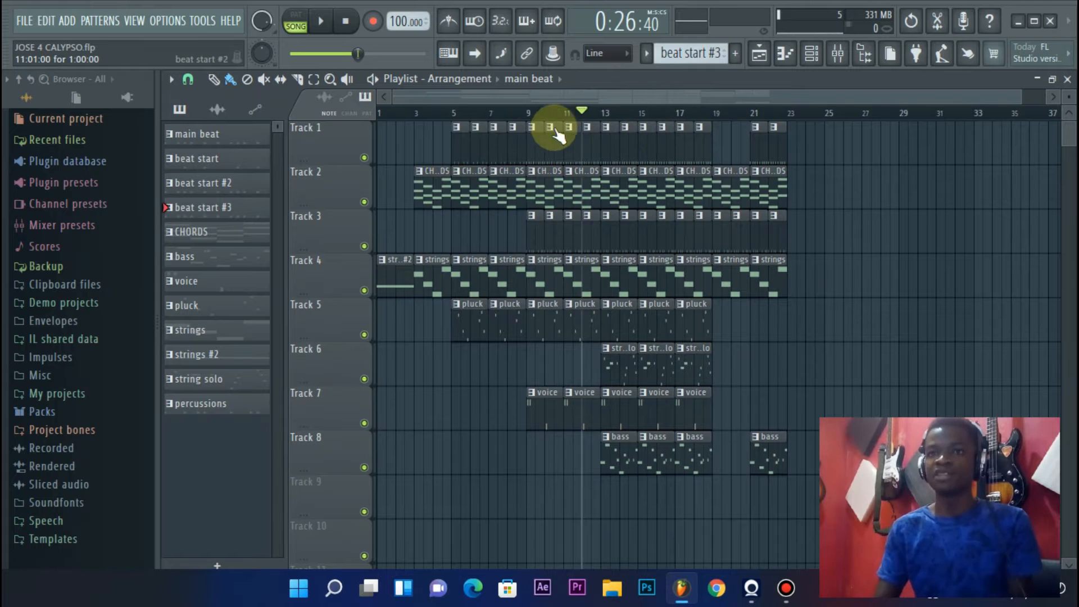
Step: Play the opening of the song from bar 1 and the section starting at about bar 12
click(345, 22)
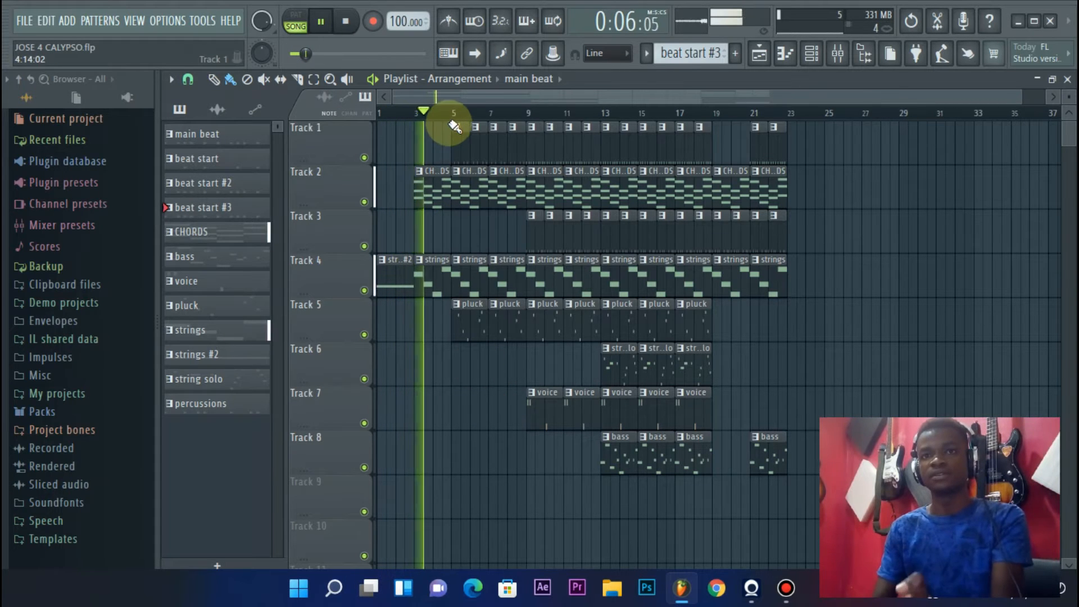
key(space)
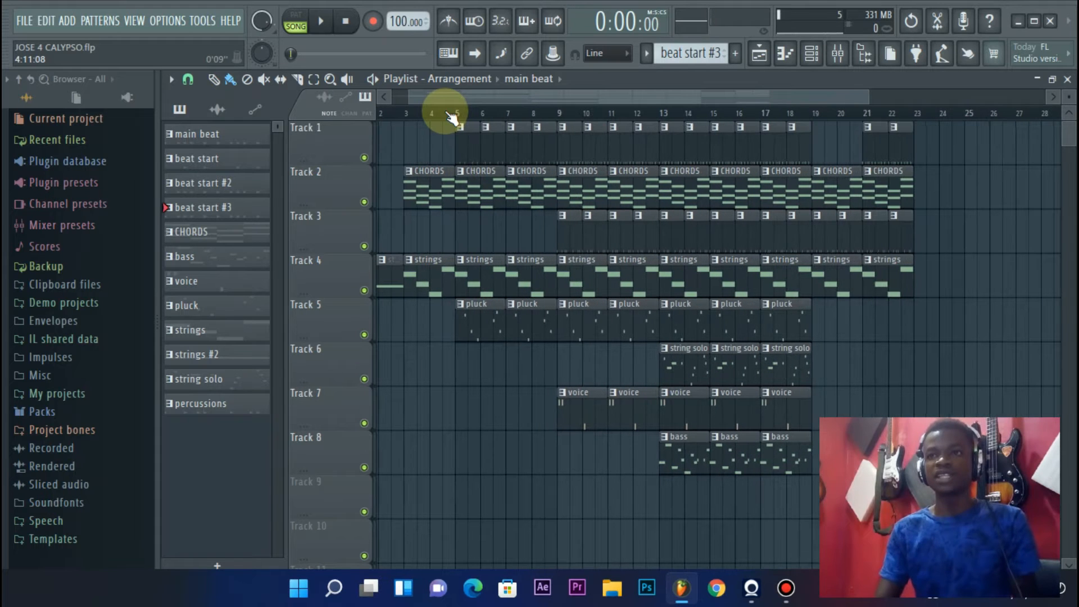
click(601, 116)
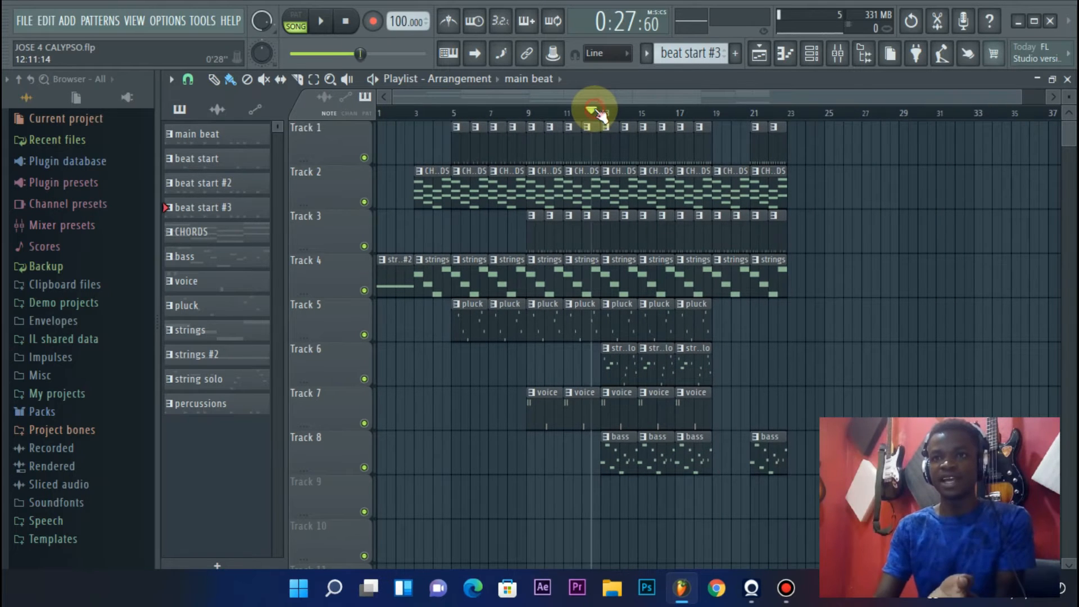
scroll(600, 115, up, 2)
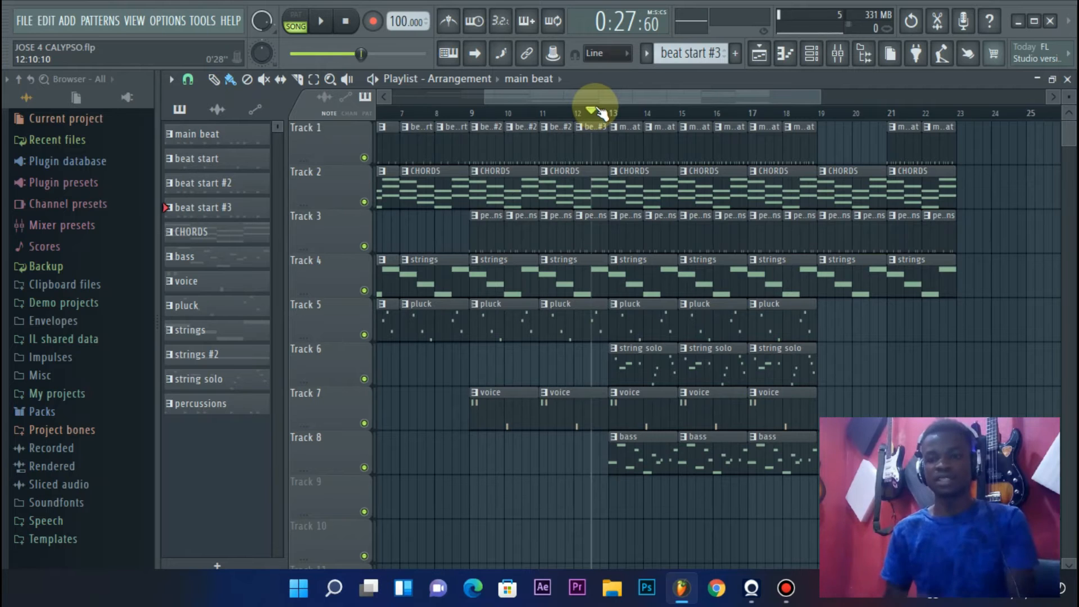
key(space)
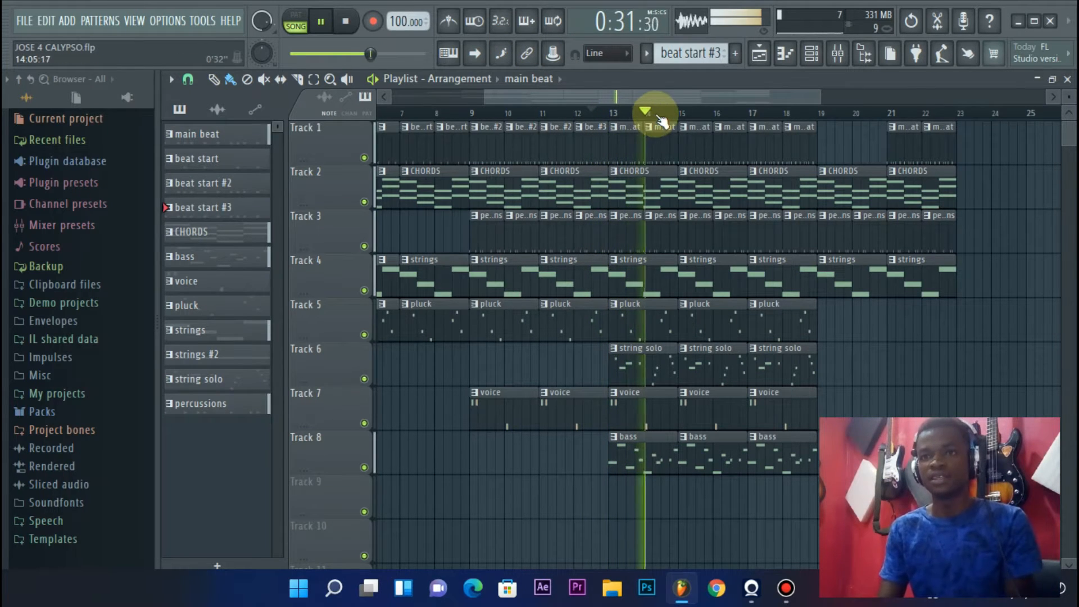
key(space)
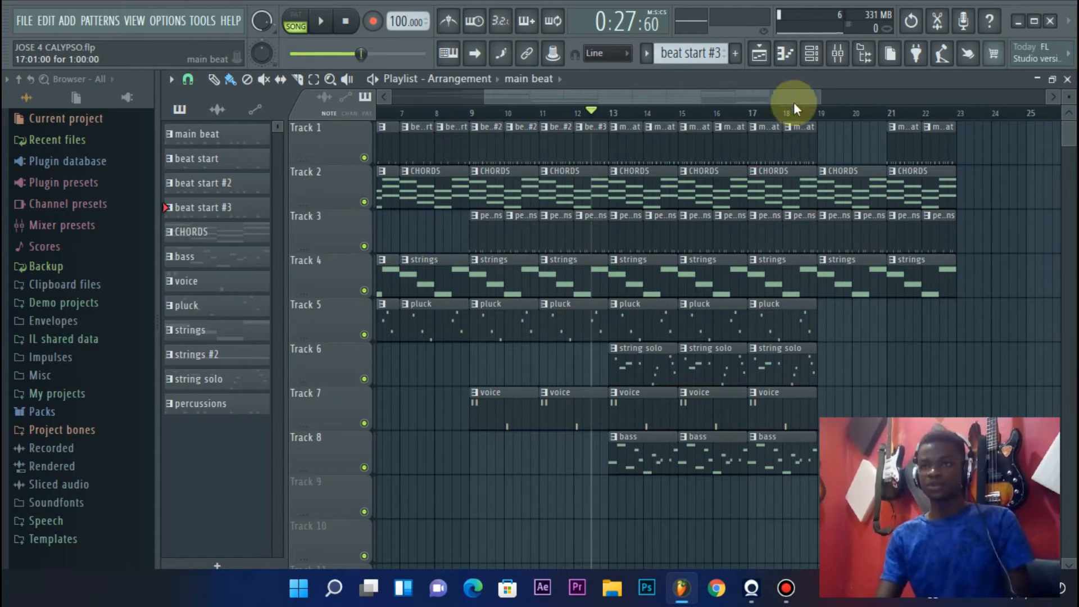
Step: Select the CHORDS pattern and open its FL Keys notes in the piano roll from the start of bar 1
click(785, 56)
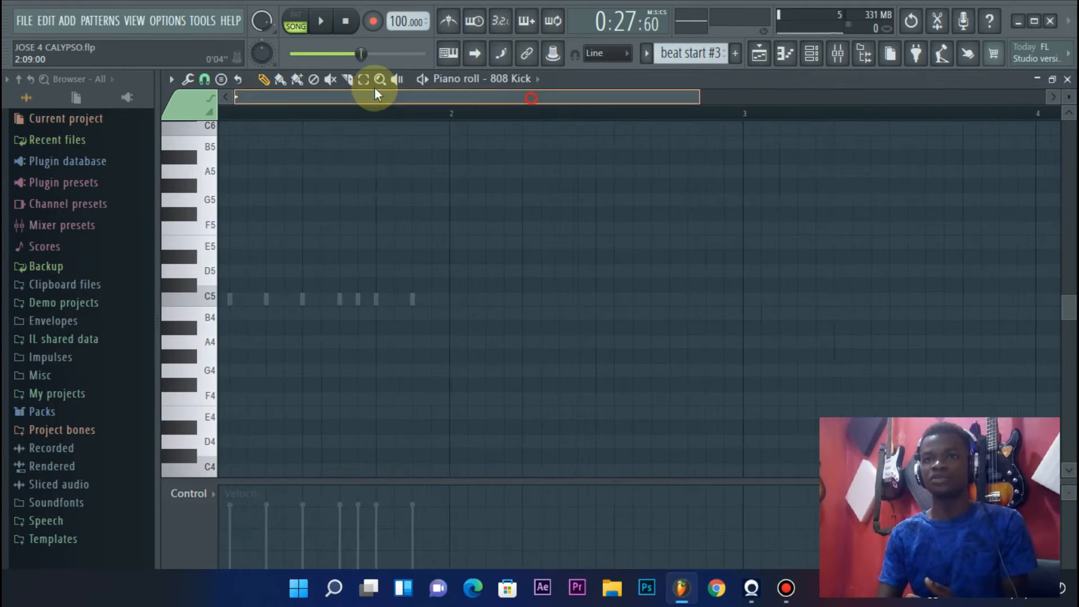
click(1067, 79)
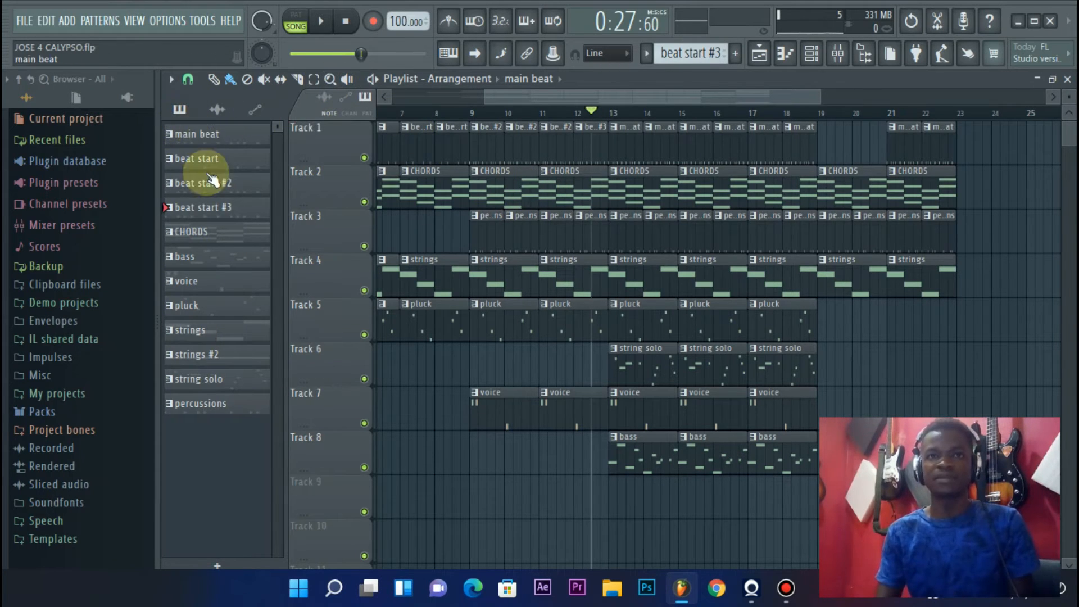
click(199, 236)
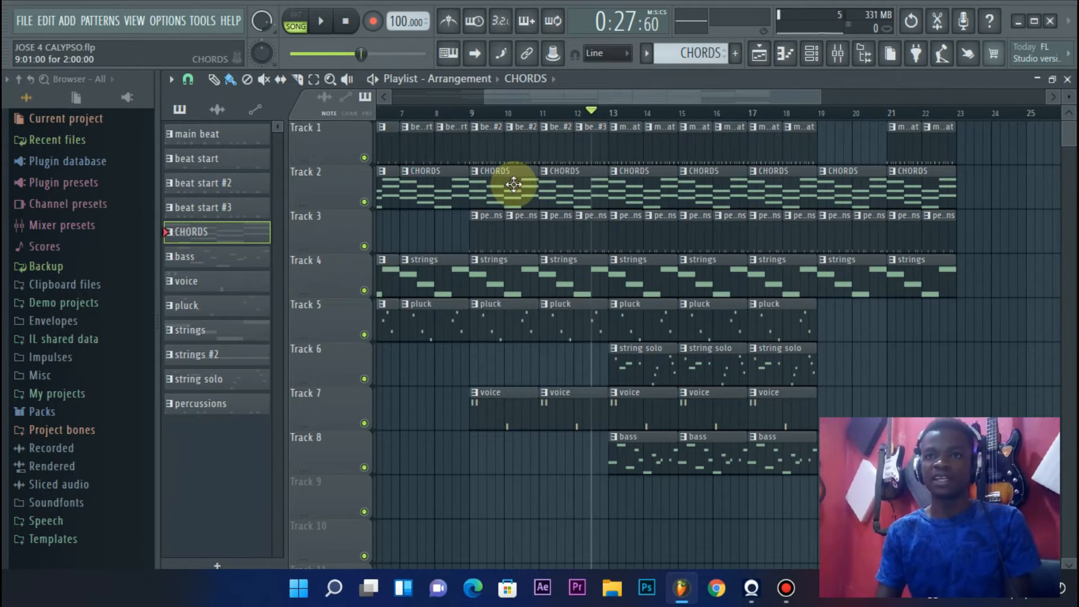
double_click(503, 169)
scroll(517, 102, up, 2)
drag(518, 101, 361, 101)
scroll(421, 169, up, 3)
scroll(419, 165, down, 1)
scroll(420, 167, down, 1)
scroll(239, 112, up, 2)
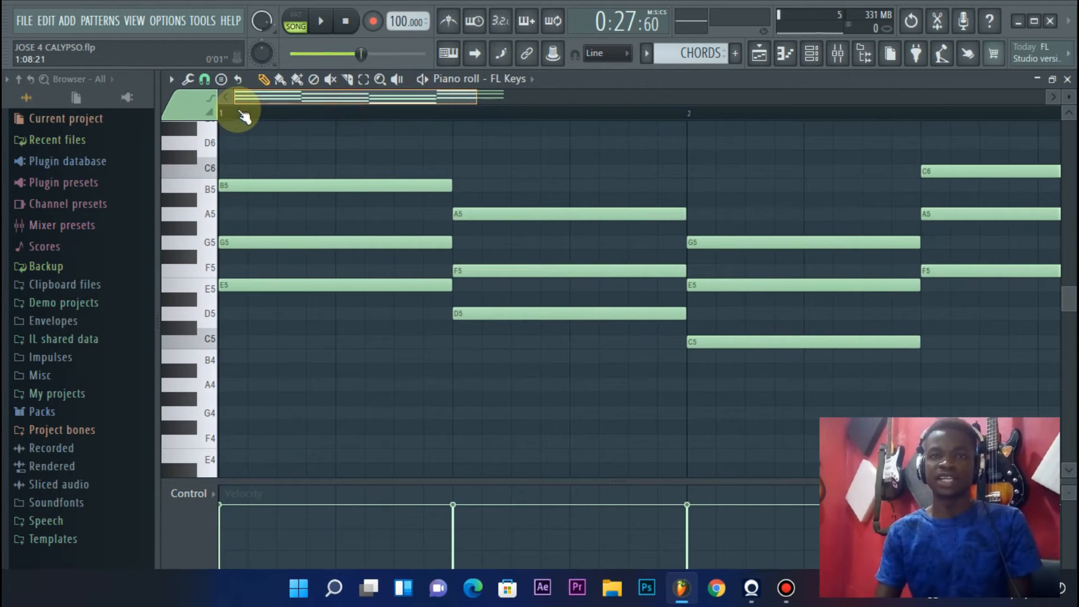
scroll(247, 115, up, 2)
Step: Switch playback to pattern mode and audition the CHORDS pattern
click(295, 21)
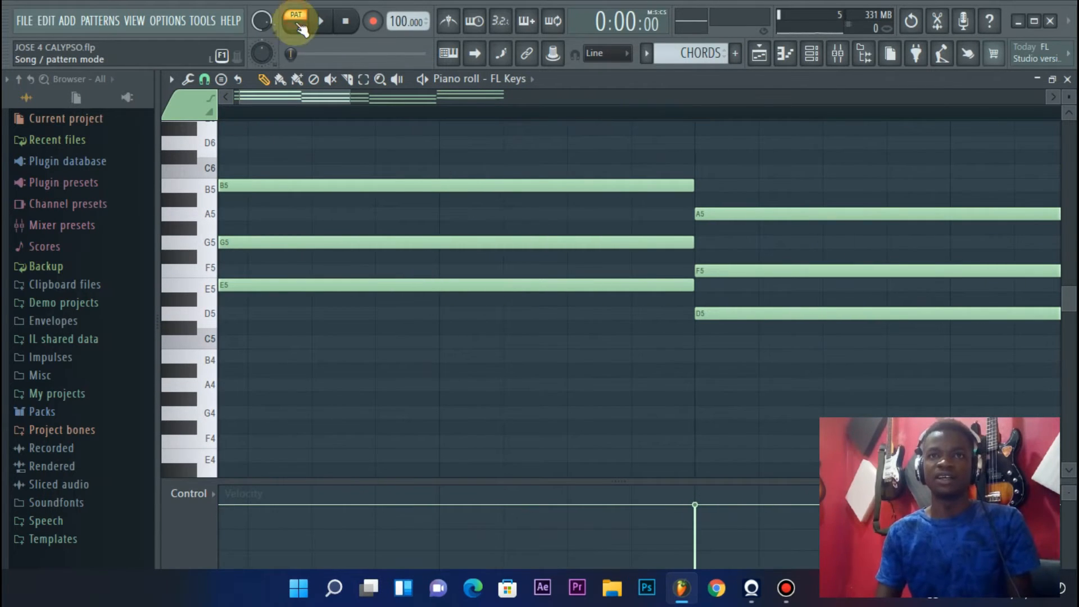
key(space)
key(space)
scroll(617, 120, down, 1)
scroll(554, 181, up, 4)
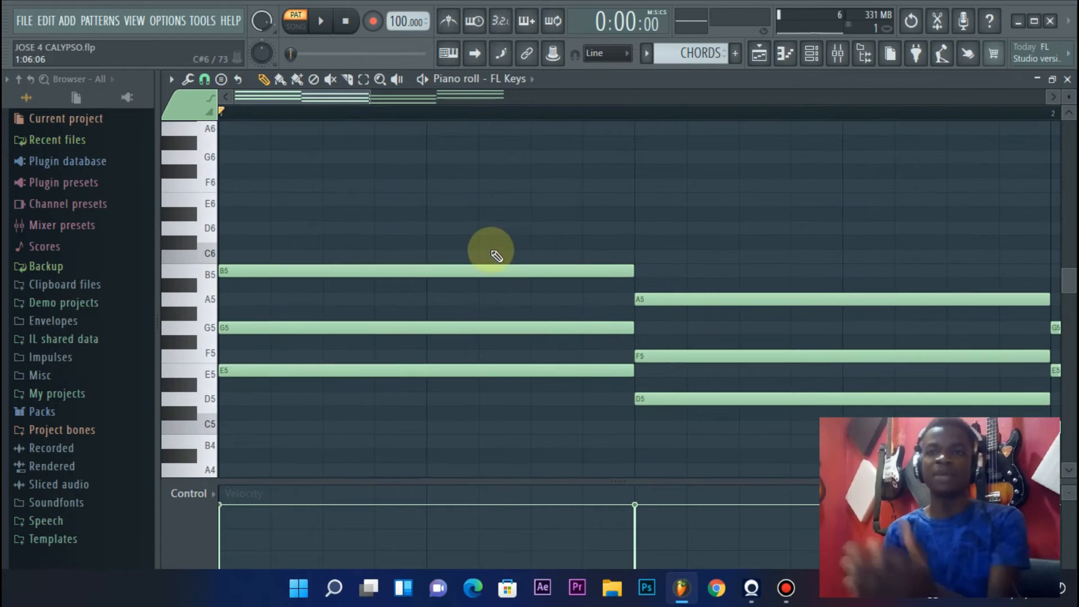
Step: Raise the top note of the first chord to C6, trying it at C#6 with repeated playback beforehand
drag(479, 271, 482, 243)
key(space)
key(space)
key(space)
key(space)
key(space)
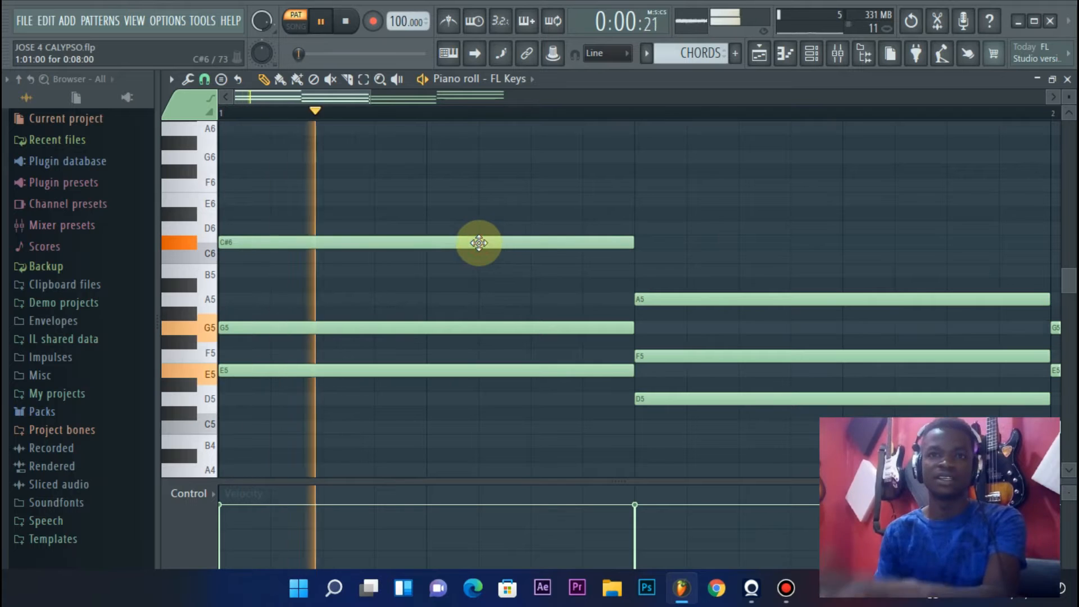
key(space)
key(space)
key(space)
mouse_move(482, 253)
mouse_down()
mouse_move(482, 277)
mouse_move(487, 233)
mouse_move(487, 264)
mouse_up()
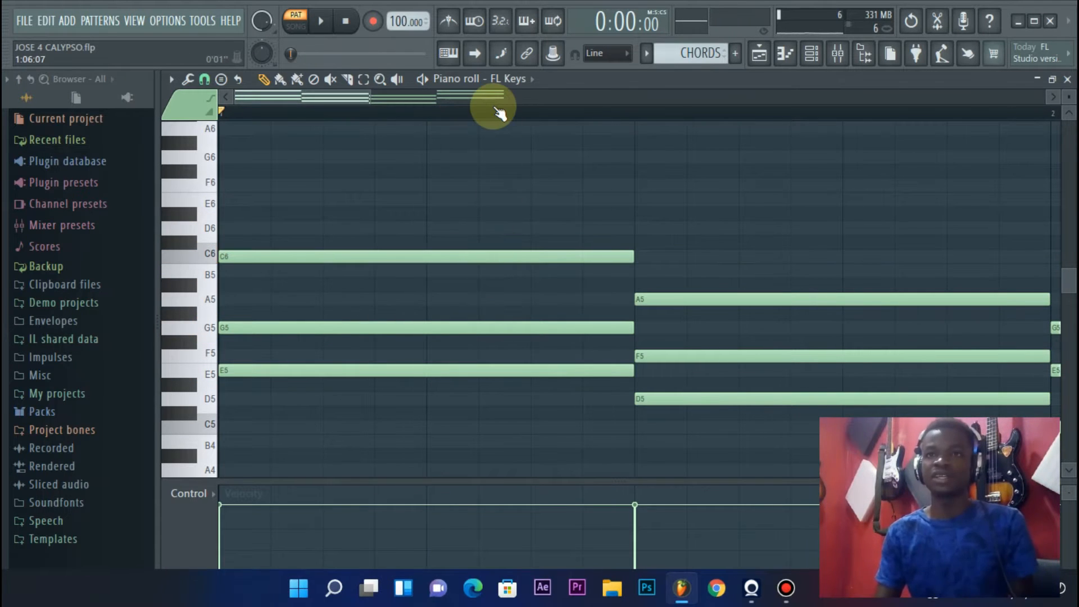
Step: View all four chords, close the channel rack and return to bar 1 of the arrangement in the playlist
scroll(494, 108, down, 3)
scroll(500, 114, down, 1)
scroll(517, 180, down, 3)
scroll(518, 181, up, 3)
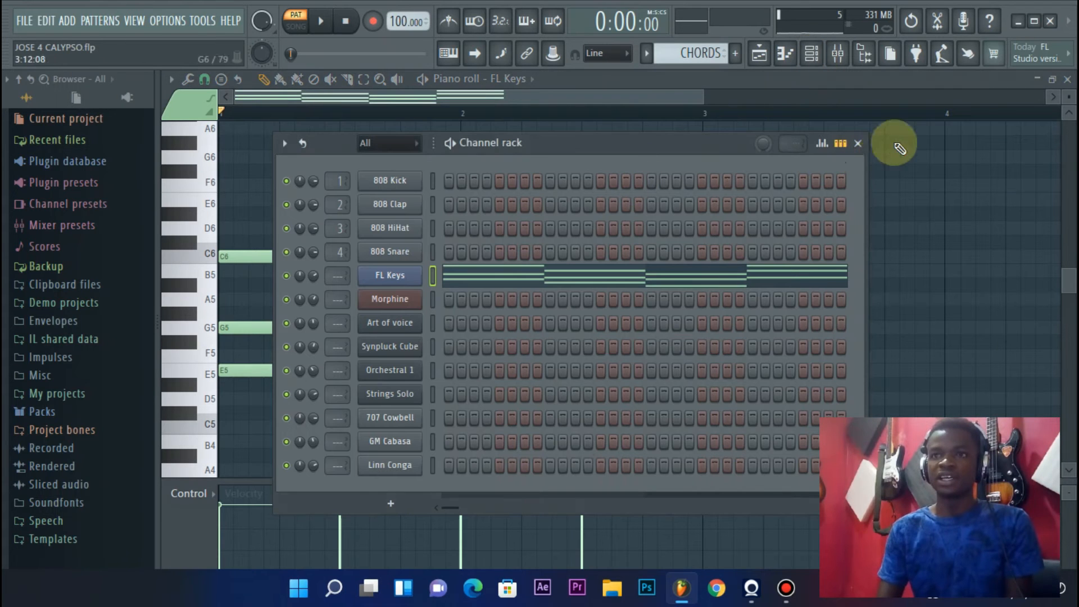
click(858, 143)
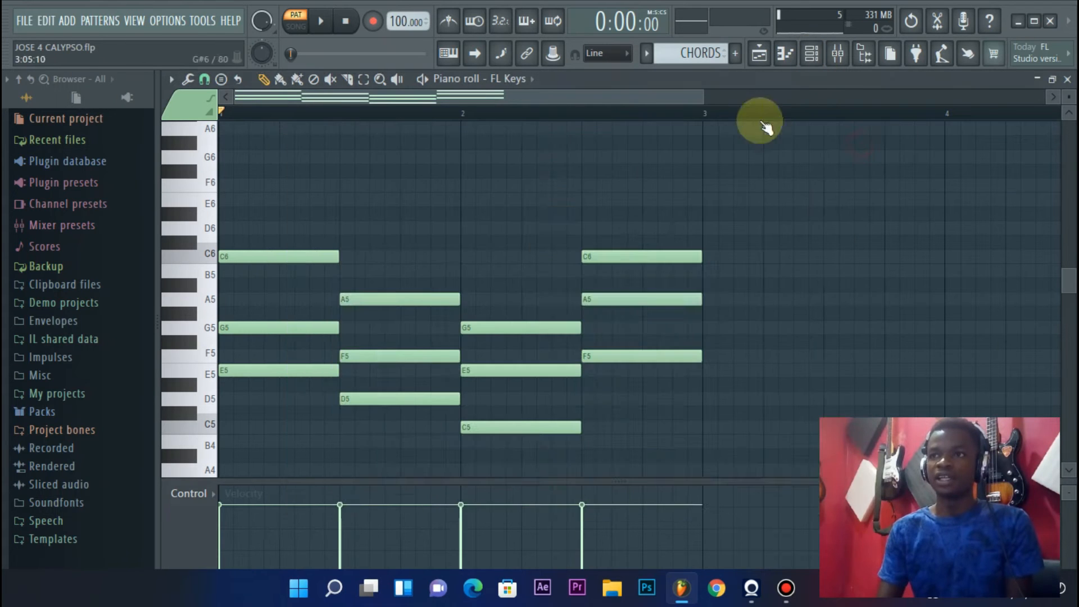
click(760, 53)
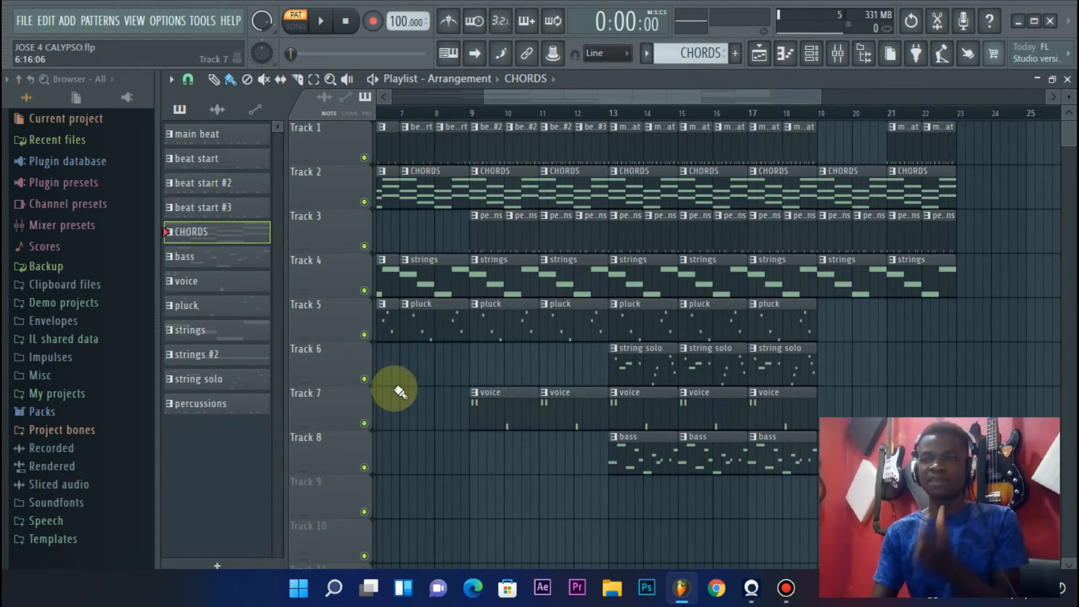
drag(502, 97, 406, 96)
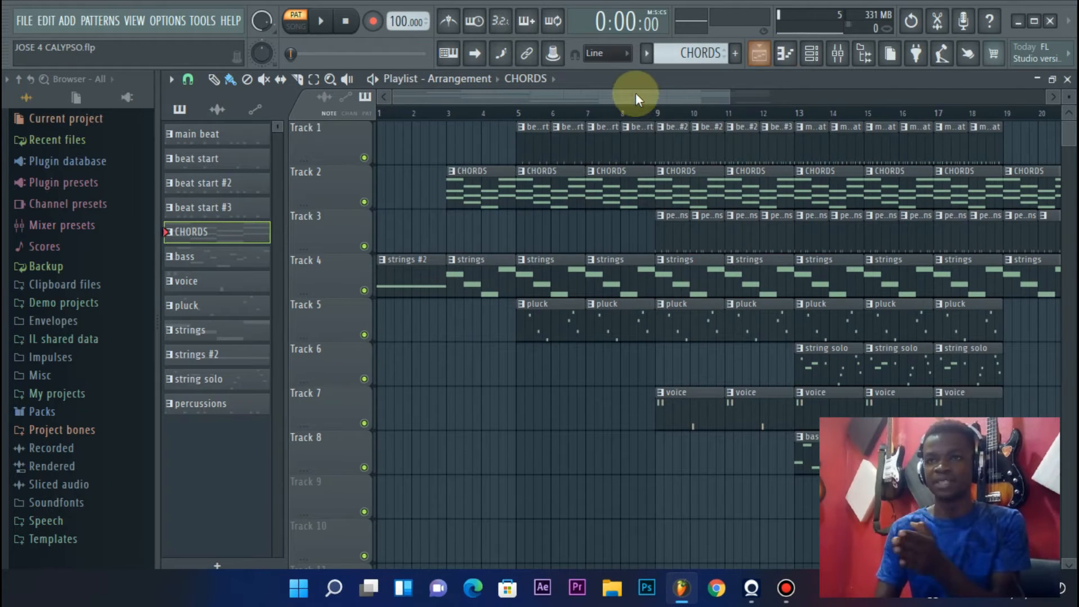
Step: Select the Linn Conga channel in the channel rack and expand the Instruments folder under Packs in the browser
click(811, 53)
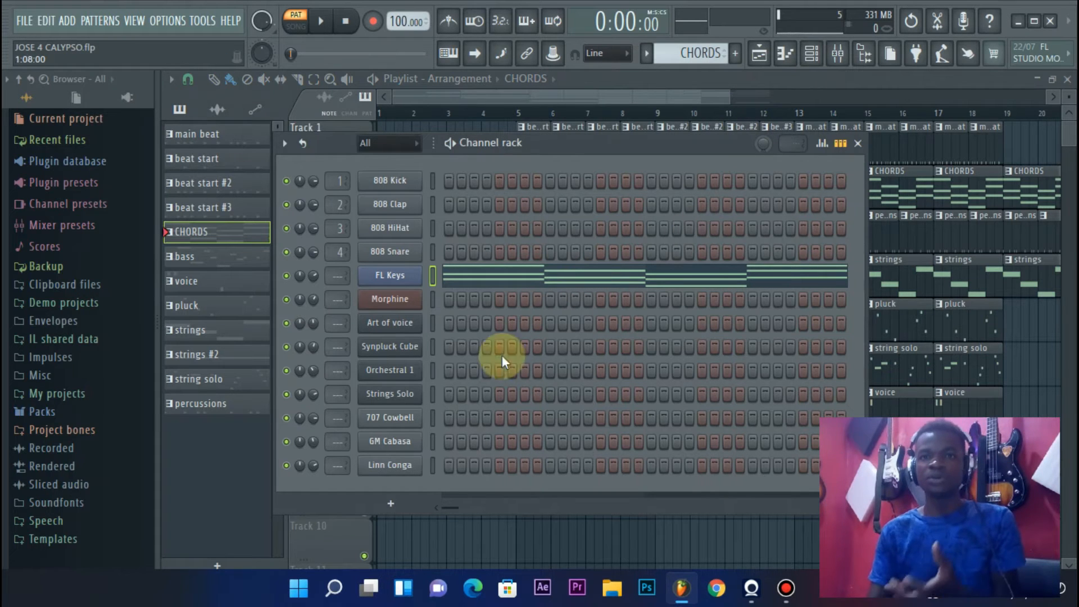
click(431, 466)
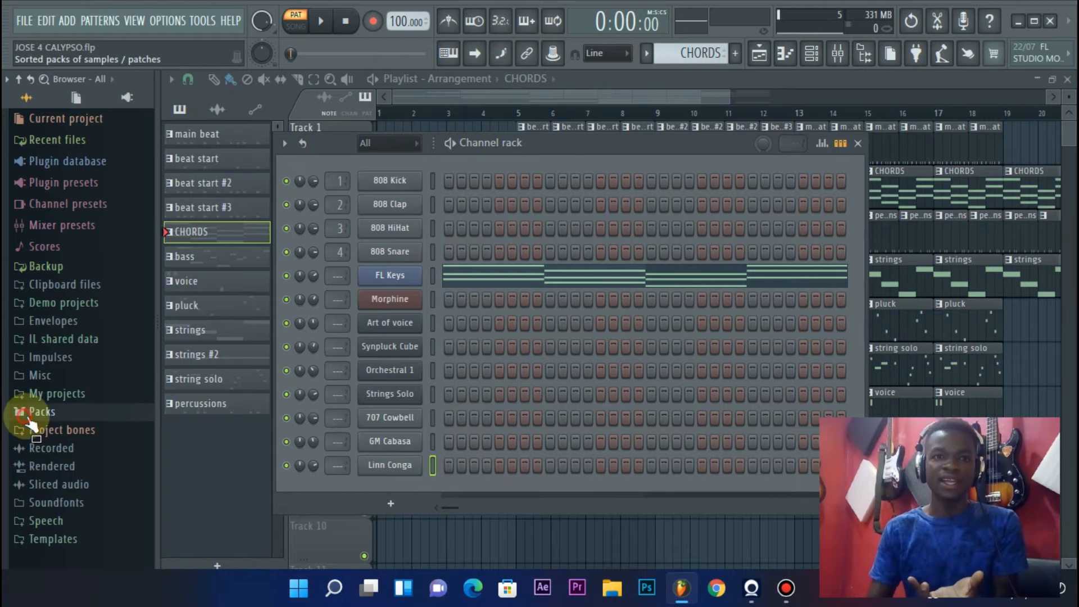
click(35, 411)
click(79, 311)
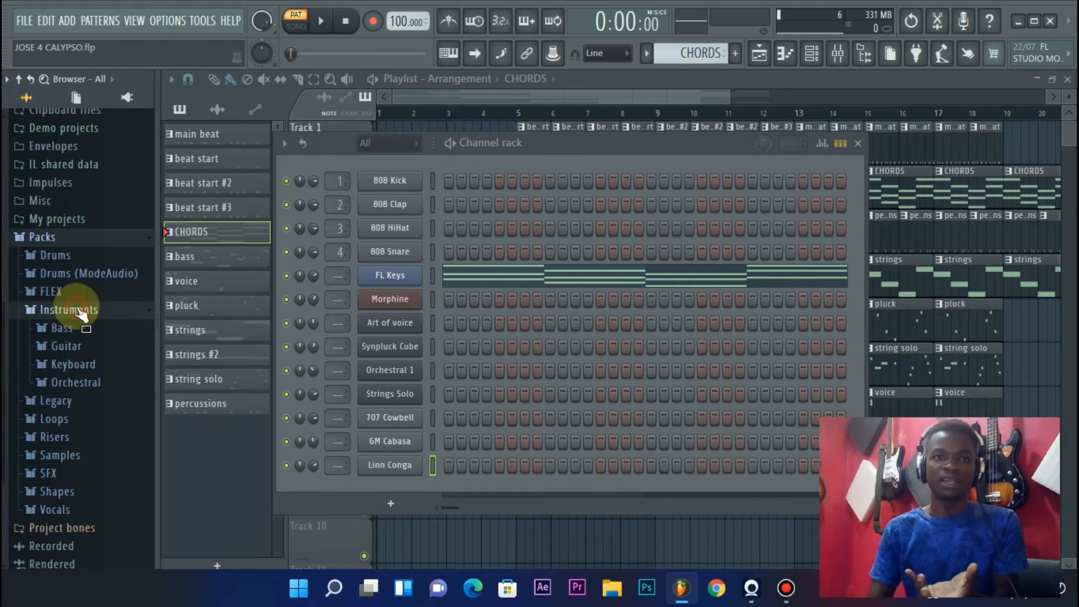
Step: Add the Clank CH 1 sample from the Drums pack's Hats folder as a new channel in the channel rack
click(71, 256)
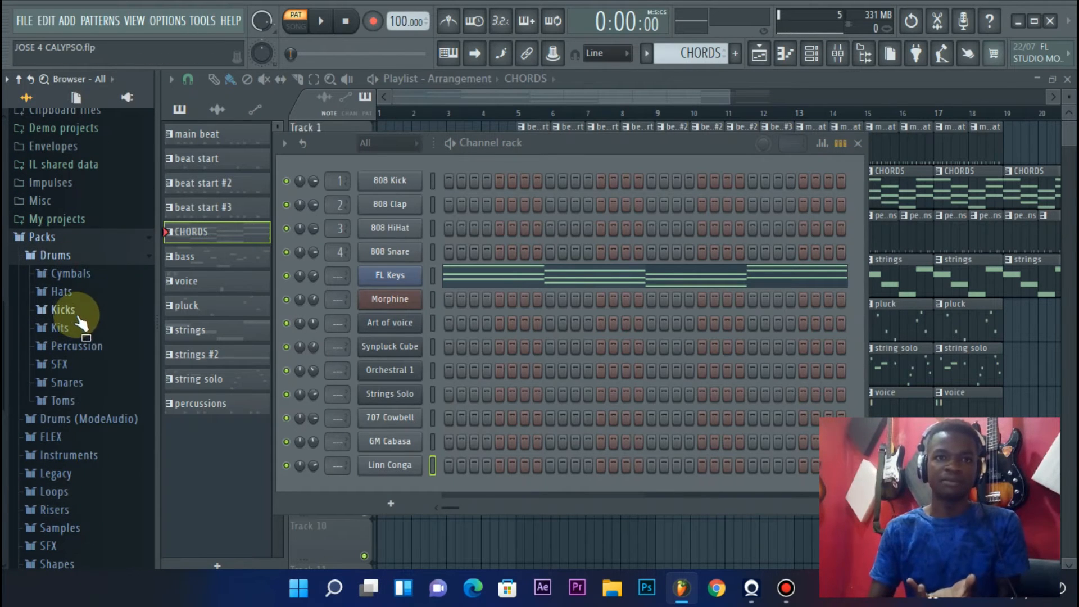
click(66, 292)
drag(73, 429, 76, 454)
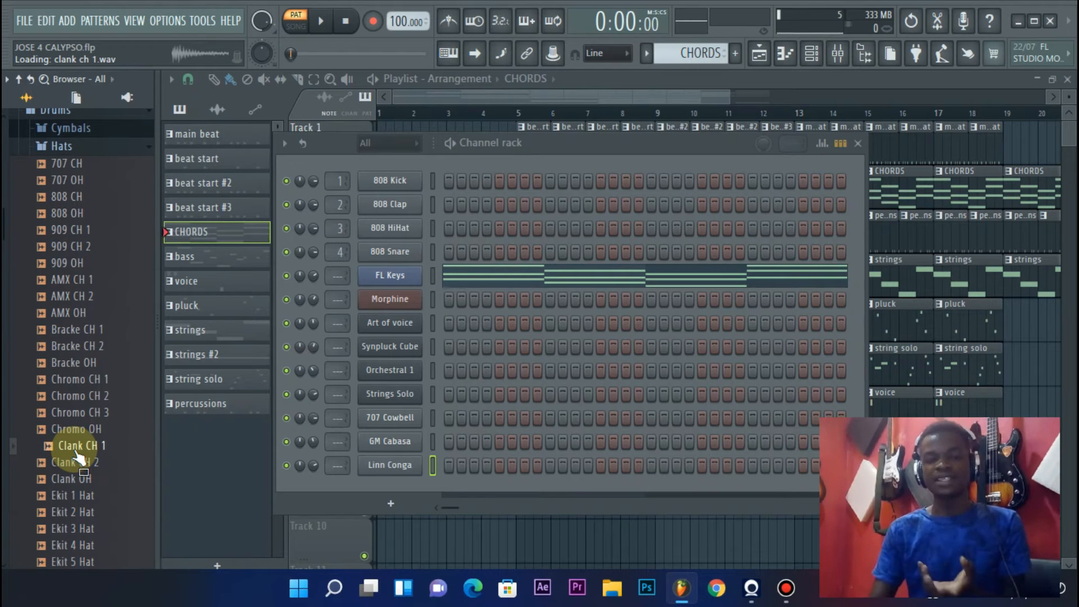
drag(75, 453, 415, 492)
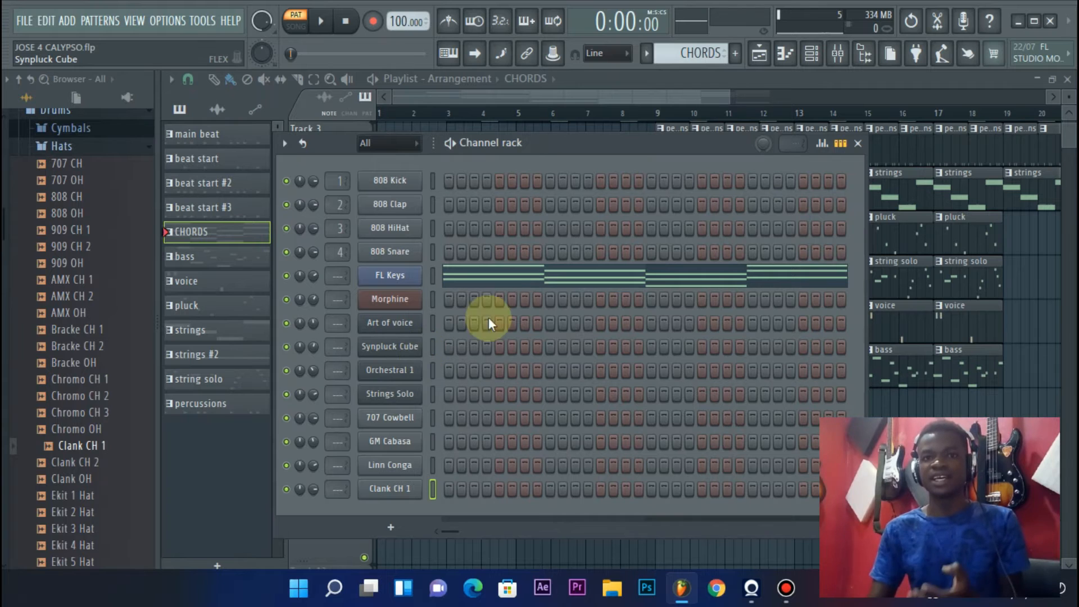
Step: Select the voice pattern, view its channels in the channel rack with Strings Solo selected, and return to the playlist
click(856, 144)
click(222, 282)
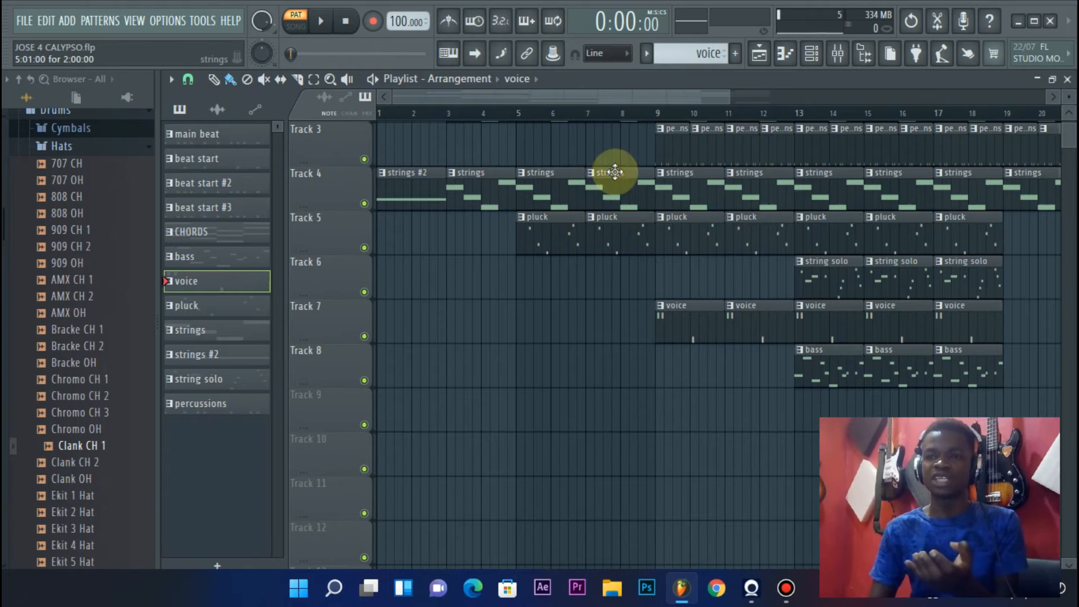
click(811, 52)
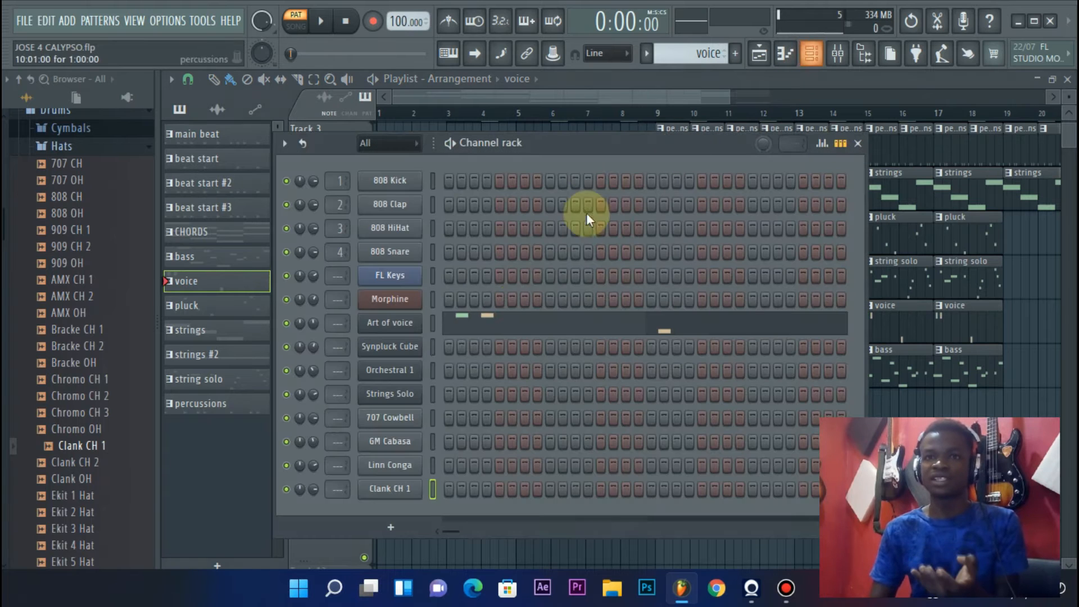
click(431, 441)
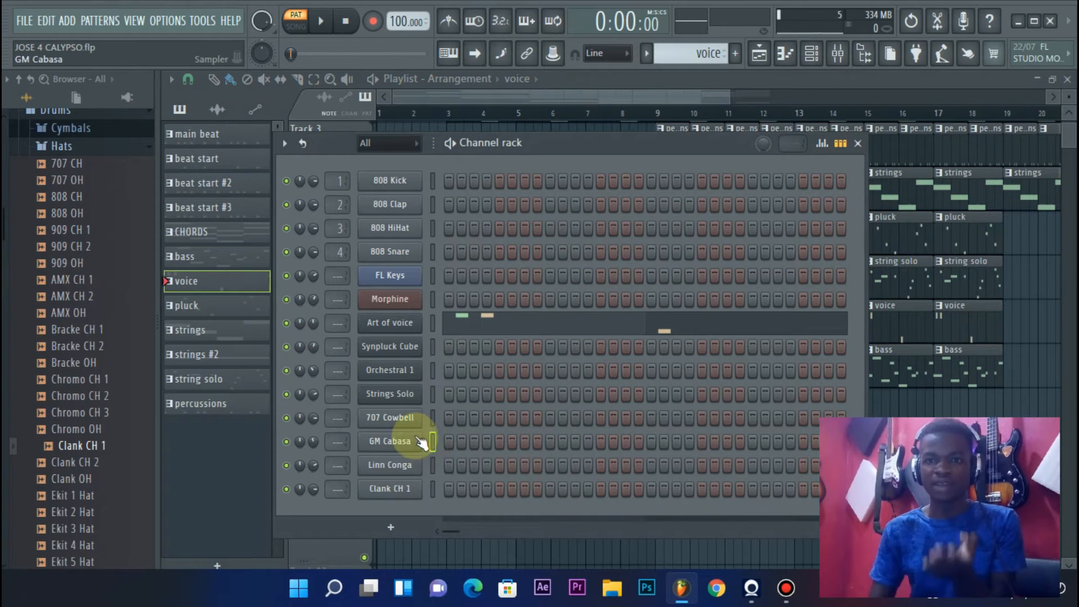
click(433, 397)
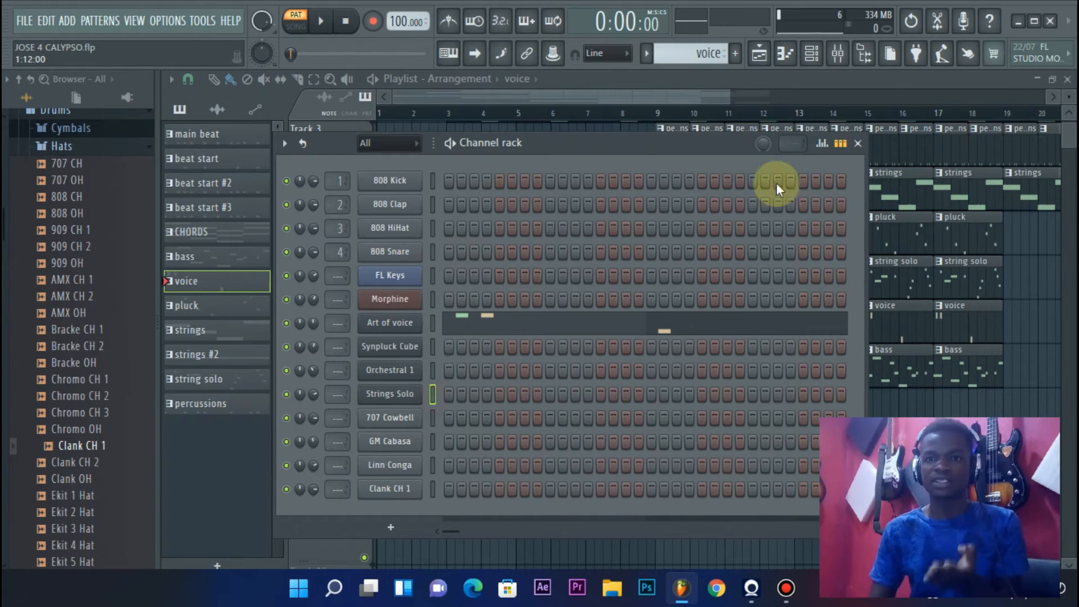
click(856, 144)
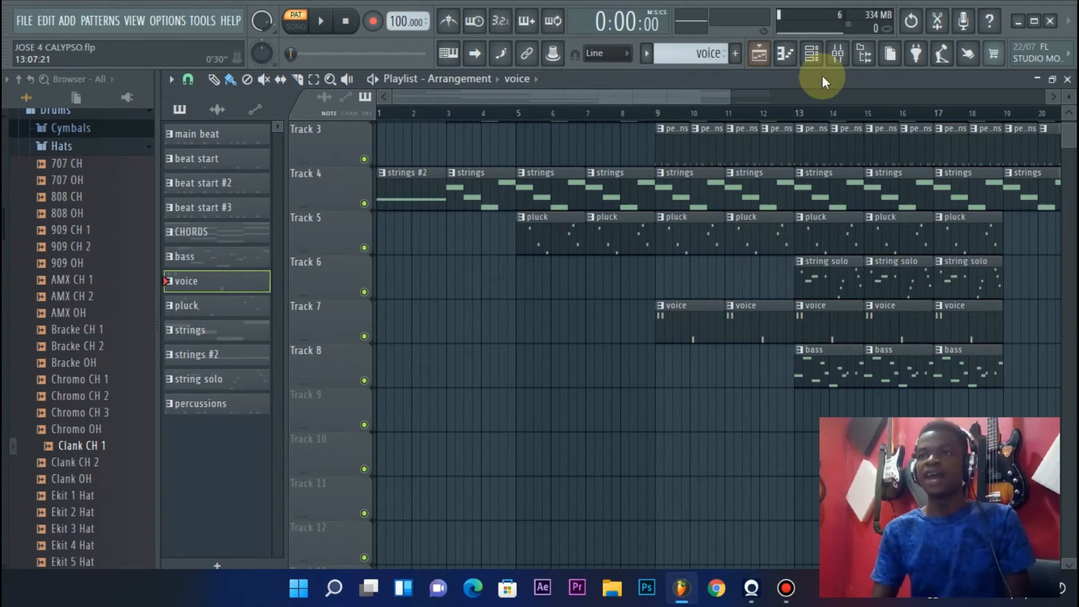
Step: Reopen the channel rack, look briefly at the mixer, and select every channel from 808 Kick to Clank CH 1
click(811, 54)
click(846, 65)
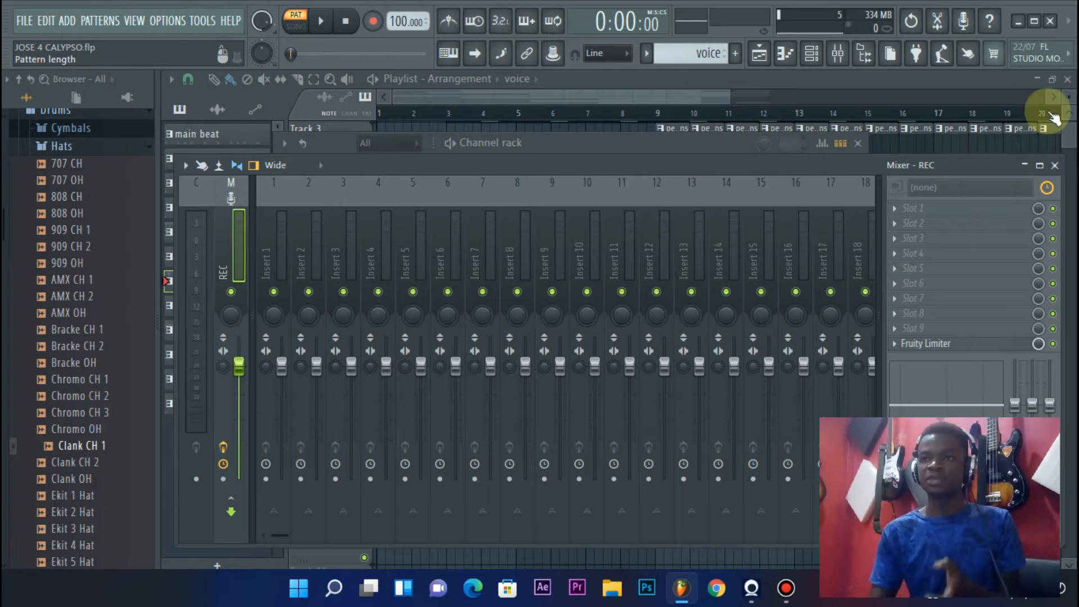
click(845, 64)
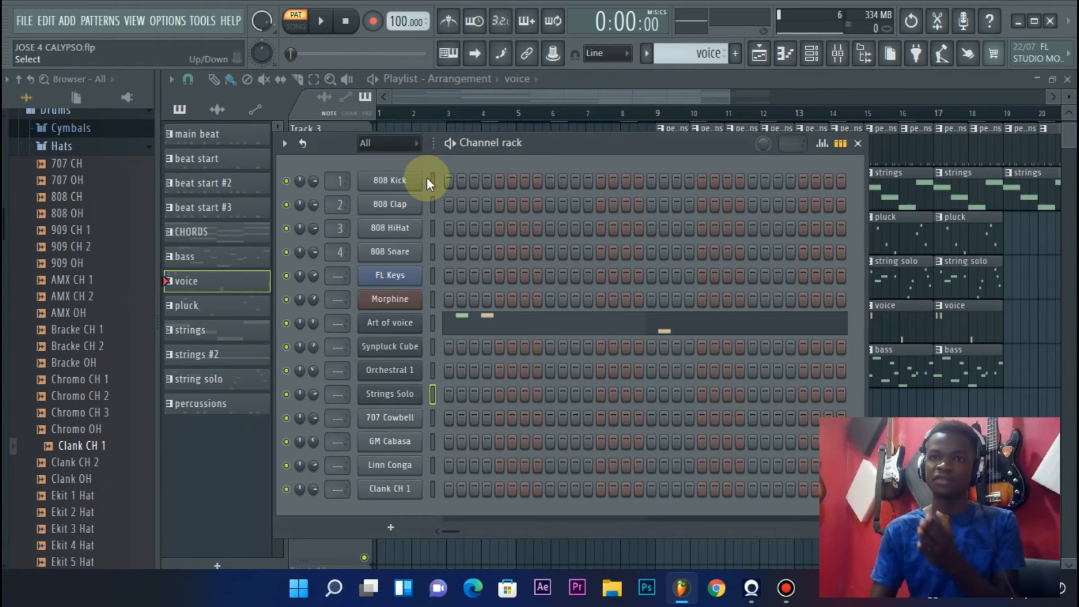
double_click(434, 182)
double_click(434, 182)
Step: Maximize the mixer and route all selected channels to consecutive mixer tracks starting at Insert 1
click(837, 54)
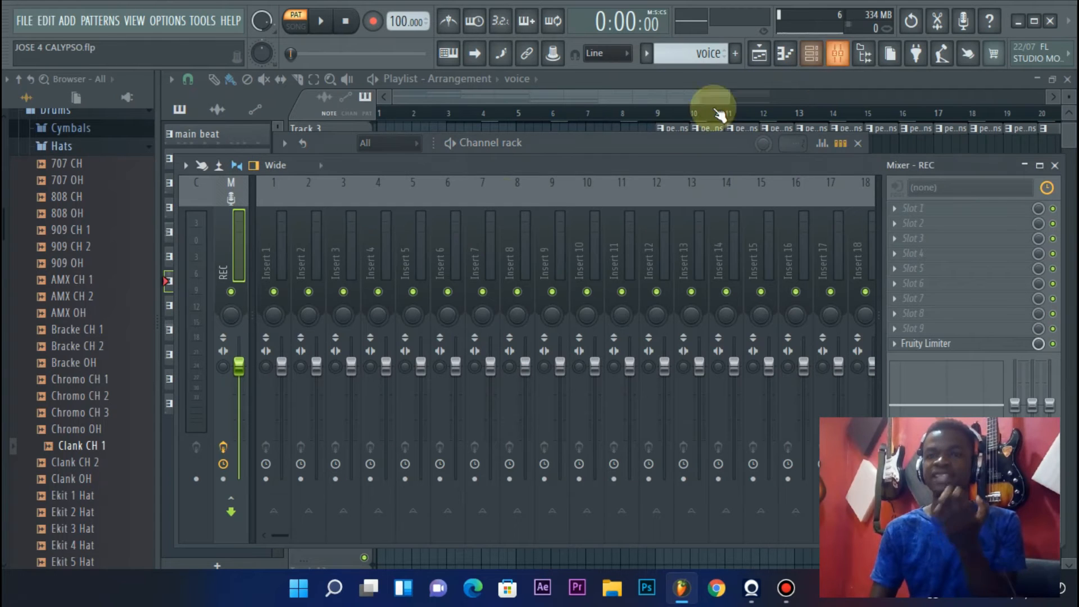
click(1039, 165)
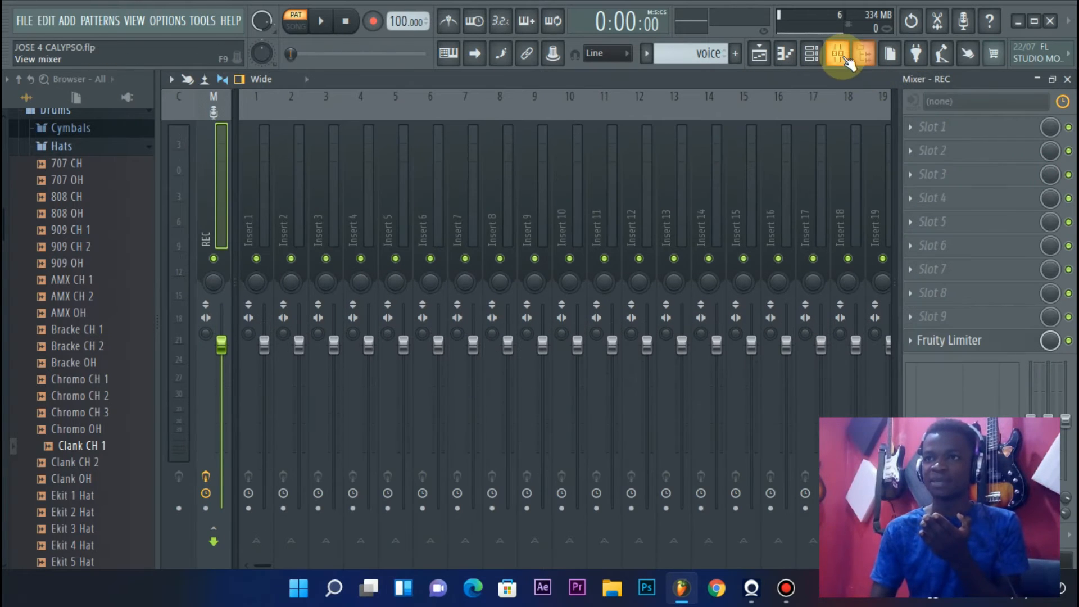
click(272, 188)
key(ctrl+l)
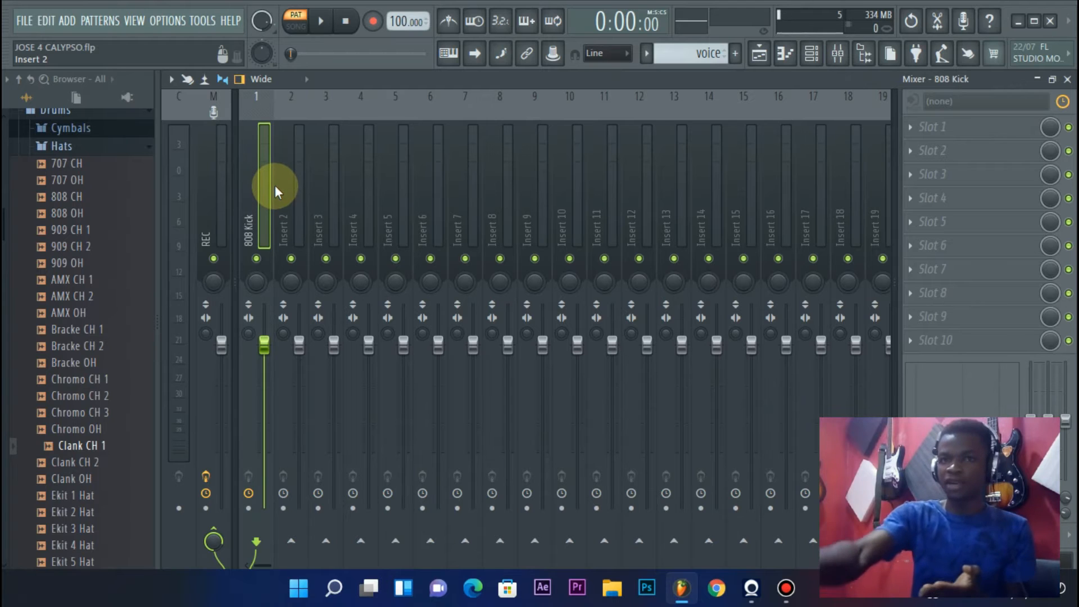
key(ctrl+shift+l)
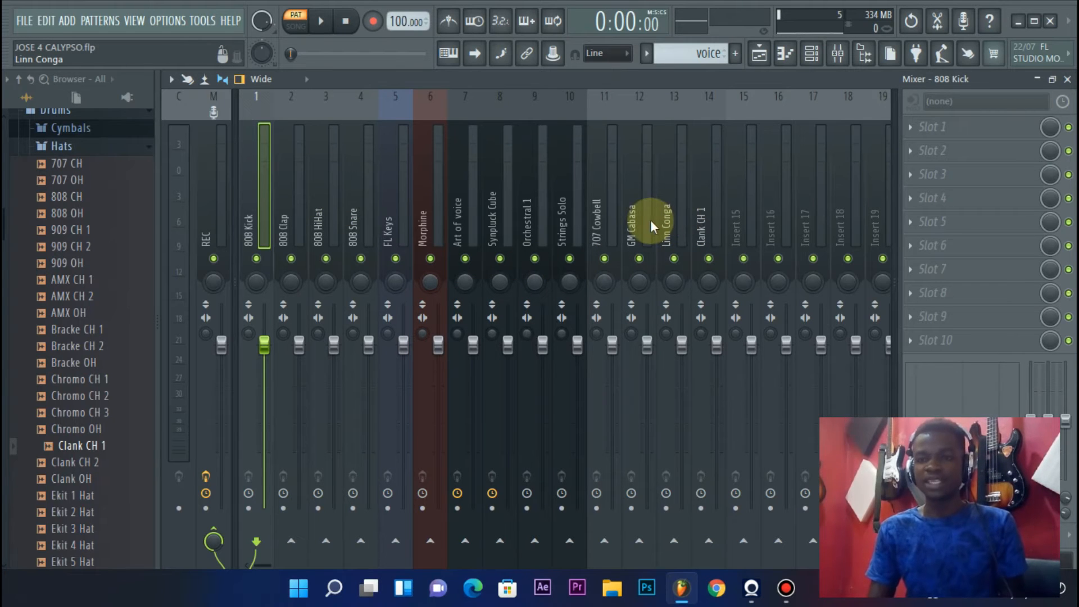
Step: Switch playback to song mode and play the arrangement from bar 13
click(295, 25)
click(321, 21)
key(space)
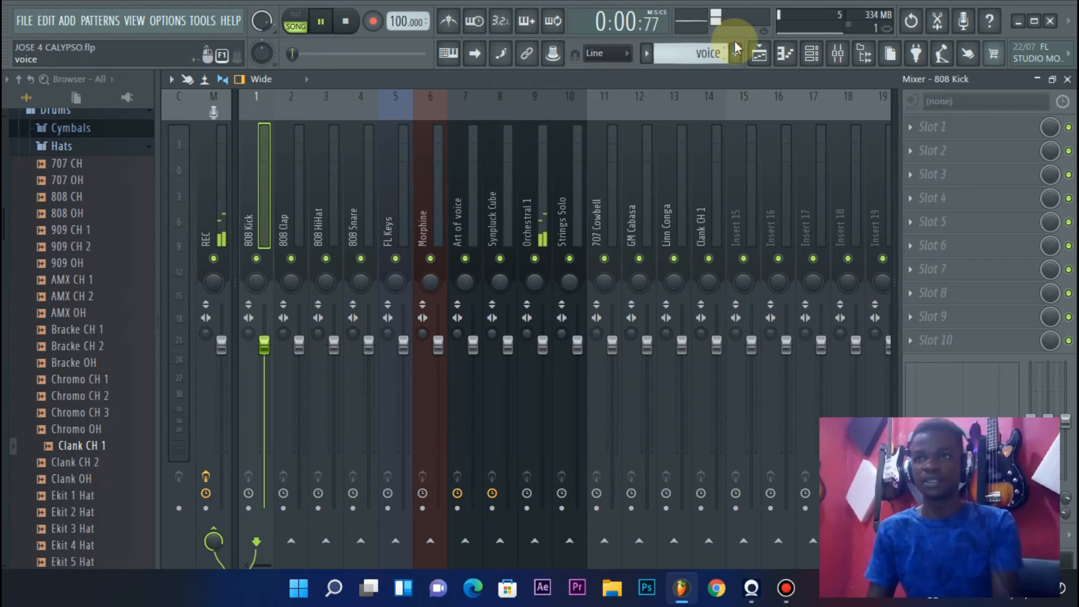
click(756, 53)
click(799, 111)
click(791, 111)
key(space)
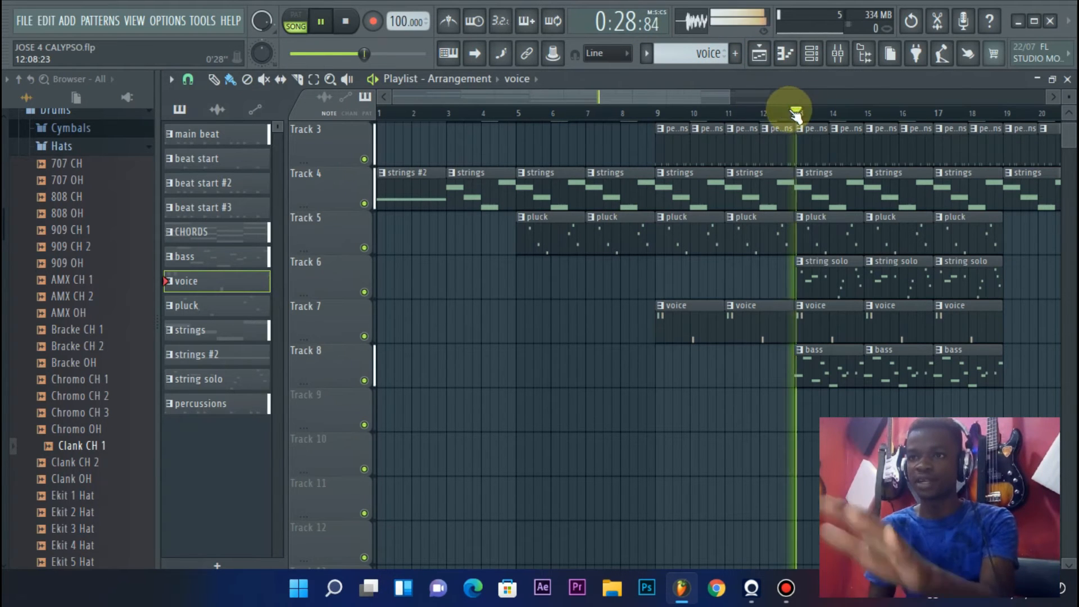
Step: Watch the mixer track levels during playback, select the Morphine track with its volume at 100%, and stop
click(837, 53)
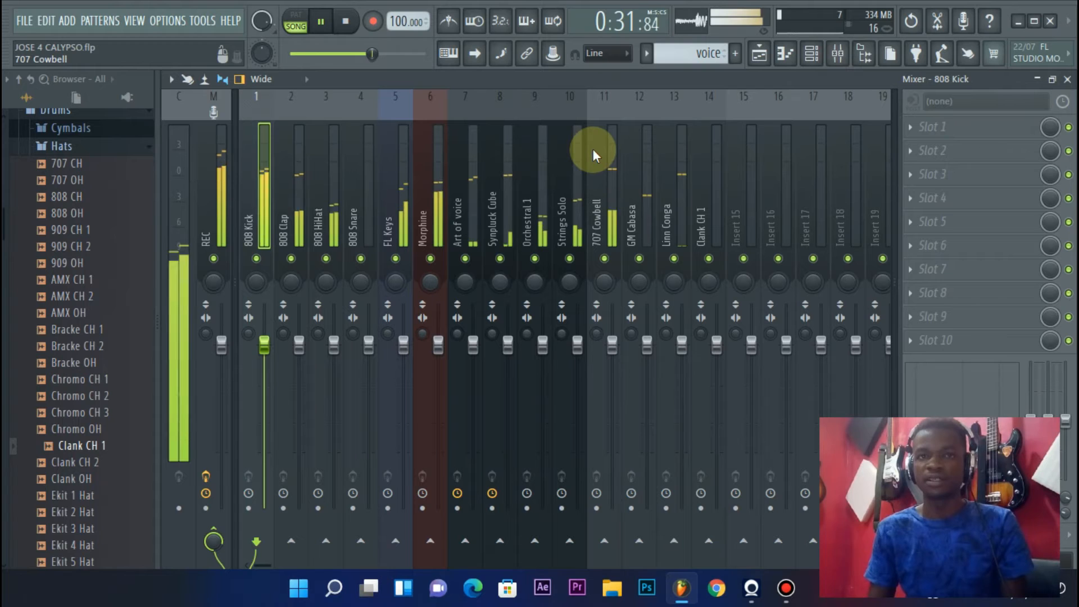
key(space)
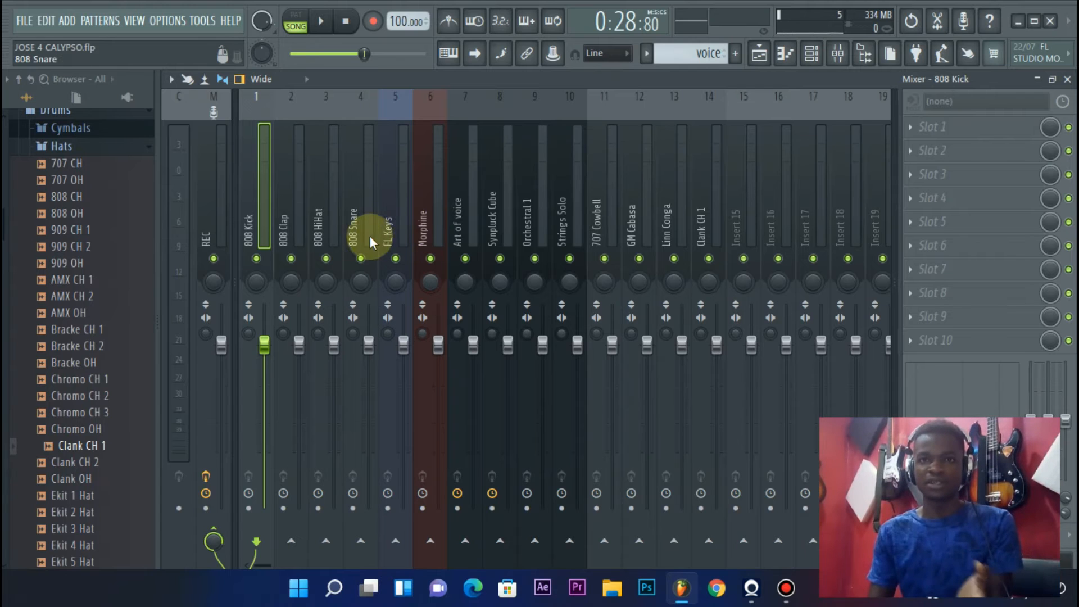
key(space)
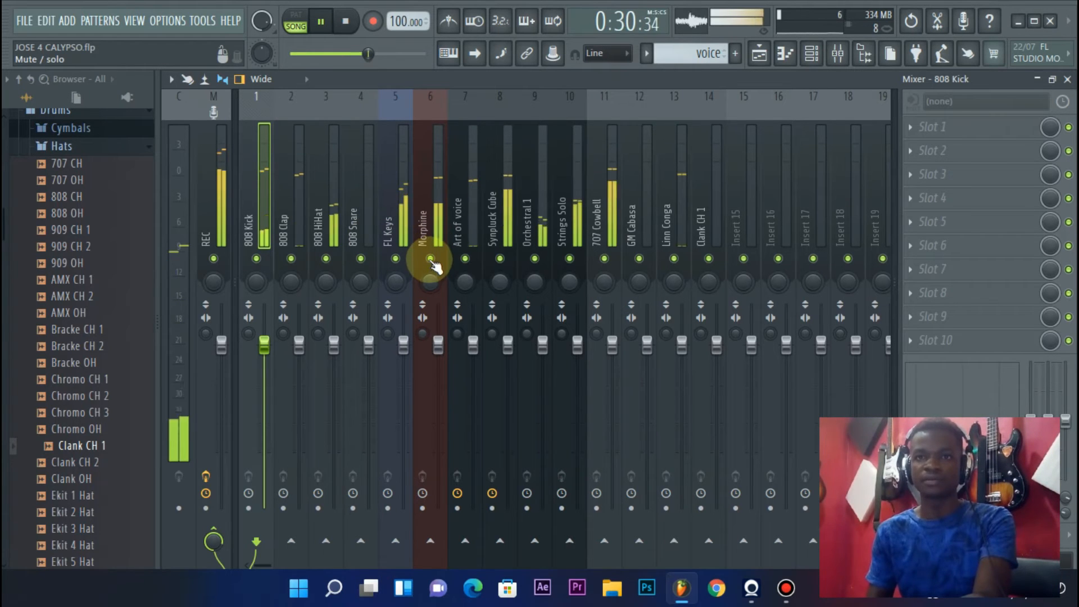
click(444, 225)
mouse_move(440, 345)
mouse_down()
mouse_move(438, 409)
mouse_move(438, 345)
mouse_up()
key(space)
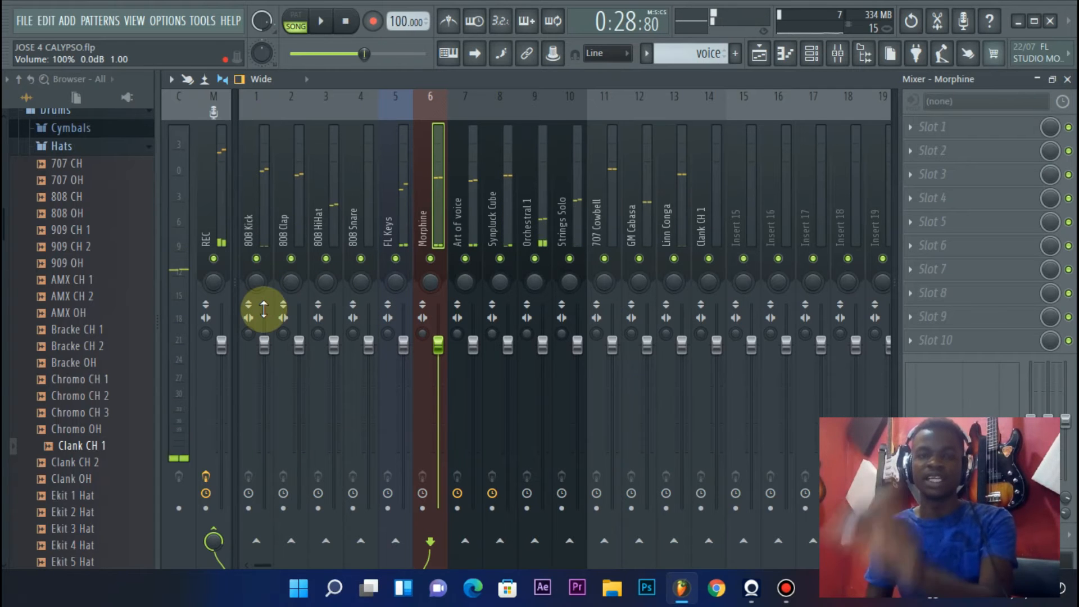
Step: Try the song with the 808 Clap mixer track's fader lowered all the way, then stop playback
click(282, 227)
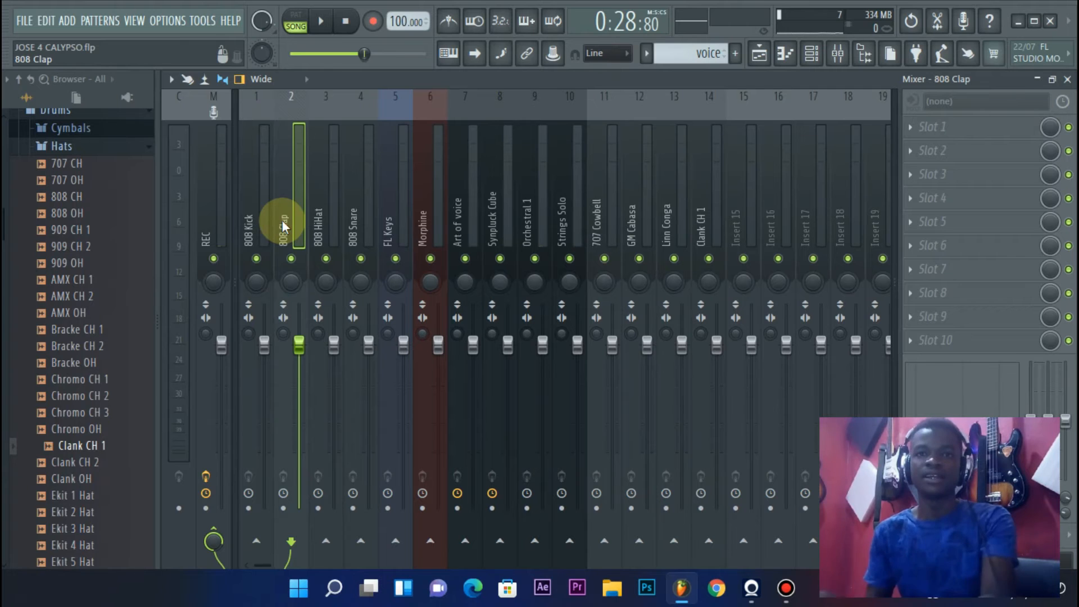
key(space)
drag(299, 344, 299, 508)
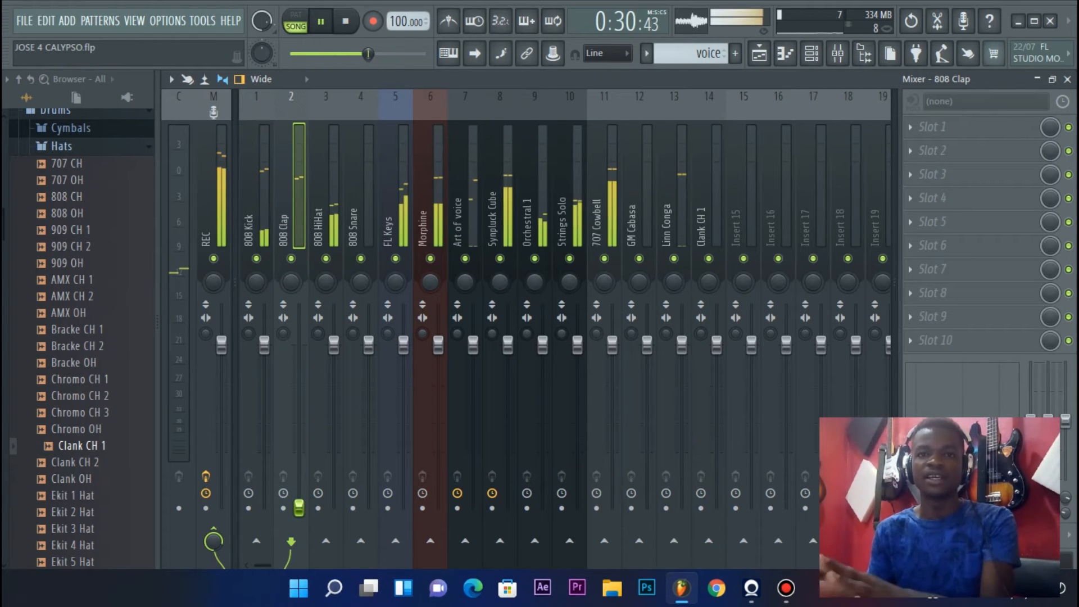
click(299, 509)
key(space)
Step: Raise the 808 Clap mixer track's volume again, audition it, and set it to 92% (-1.8 dB)
drag(299, 509, 299, 345)
key(space)
key(space)
right_click(299, 345)
click(298, 345)
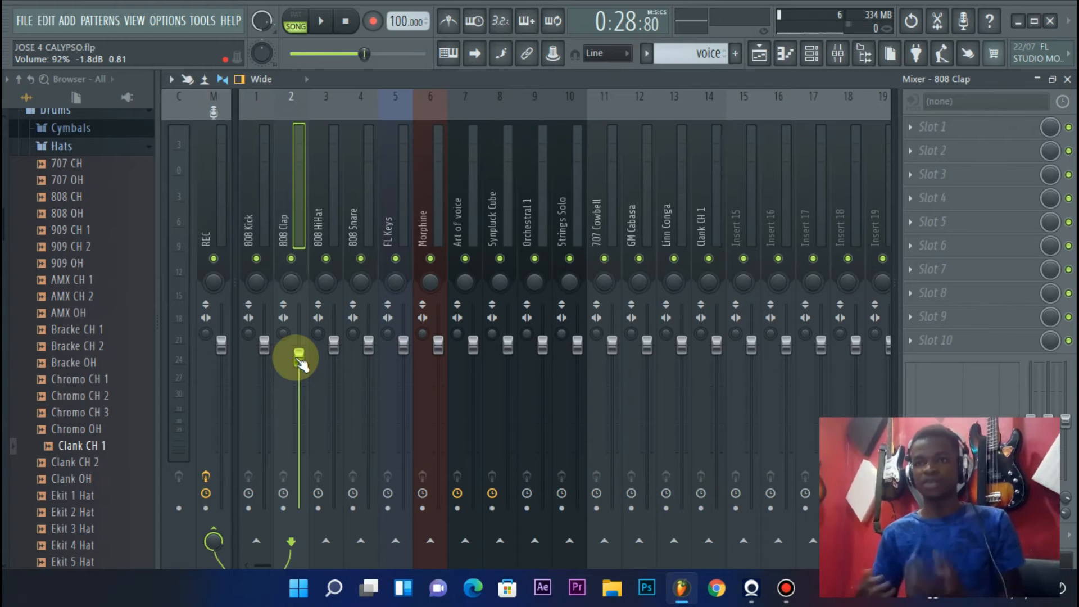
Step: Load Fruity Parametric EQ 2 into effect slot 1 of the Art of voice mixer track
click(452, 206)
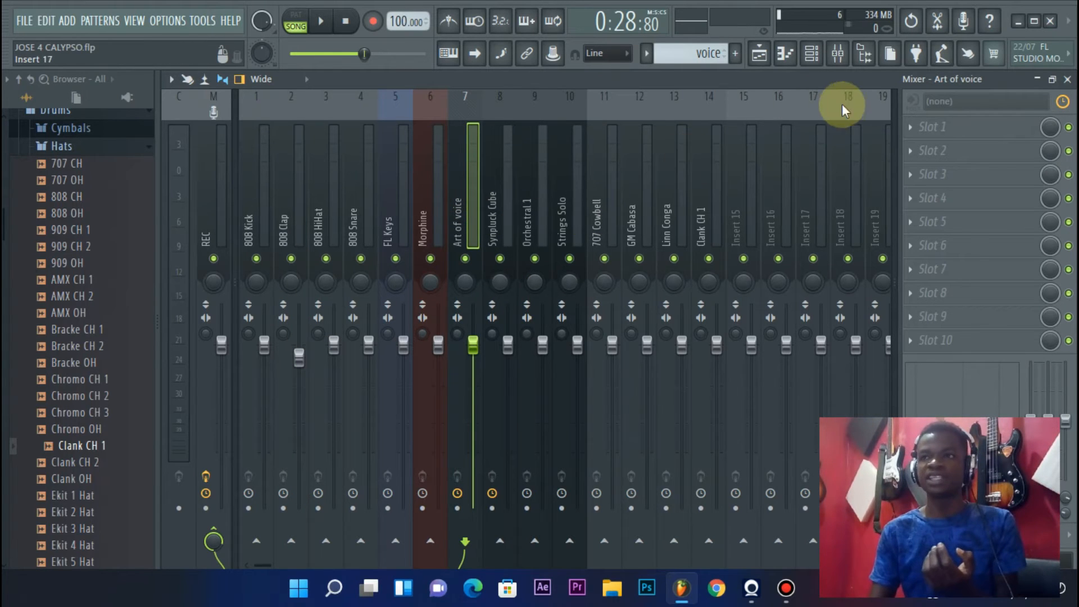
click(1000, 144)
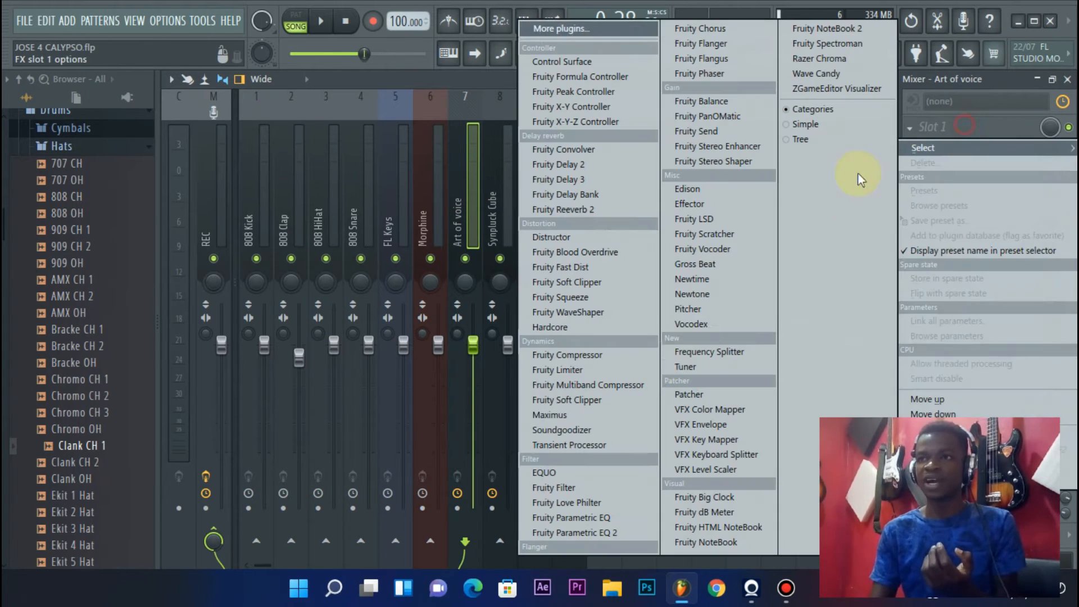
click(579, 531)
Step: During playback, make EQ band 1 a High pass filter and raise its frequency to around band 2, then stop and close the equalizer
key(space)
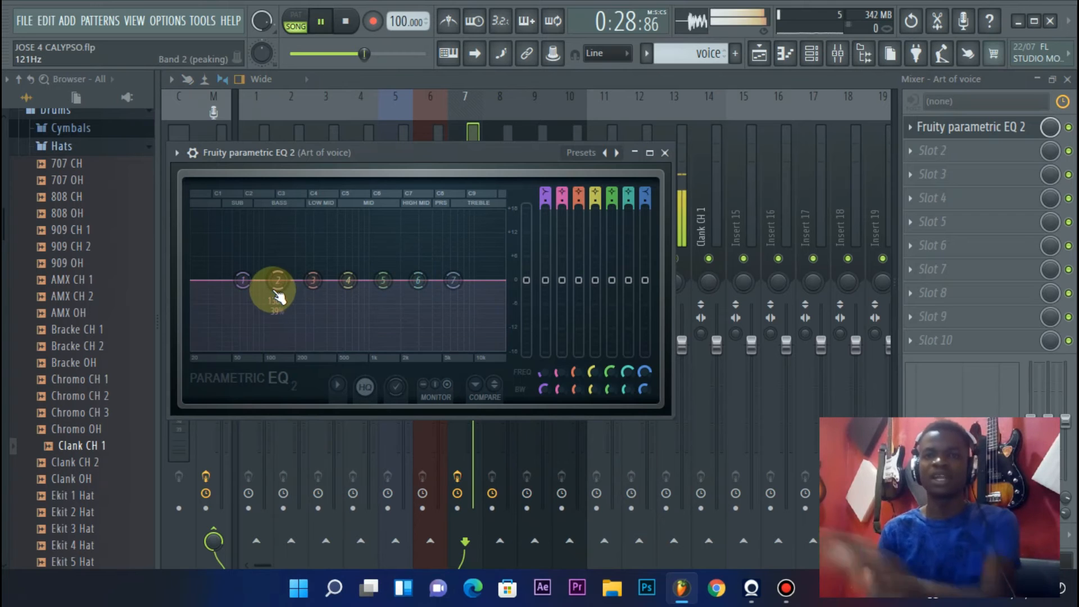
right_click(259, 288)
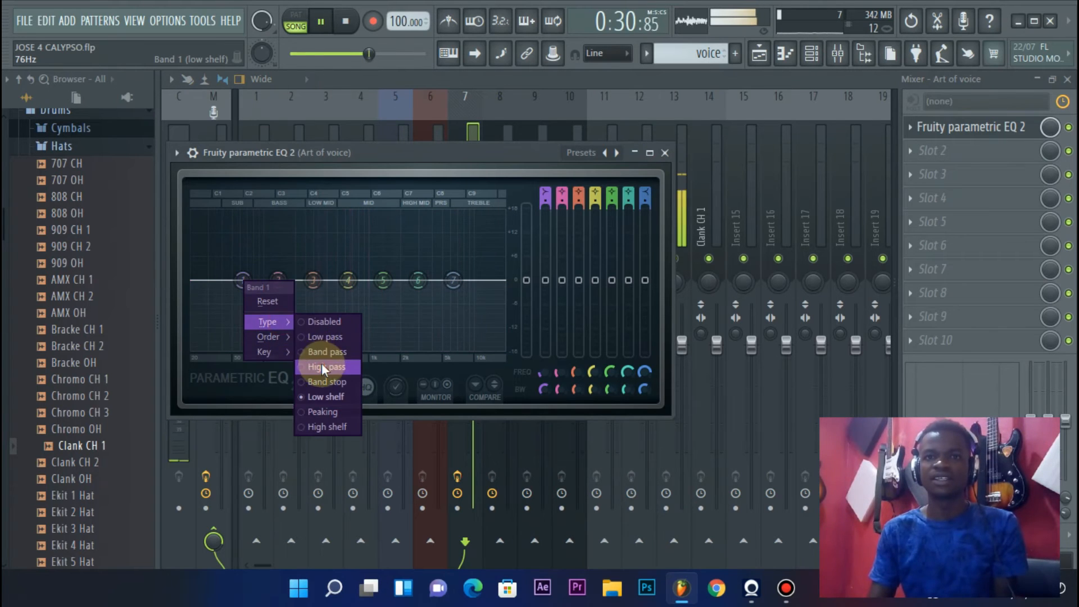
click(330, 366)
drag(248, 291, 281, 280)
key(space)
click(665, 153)
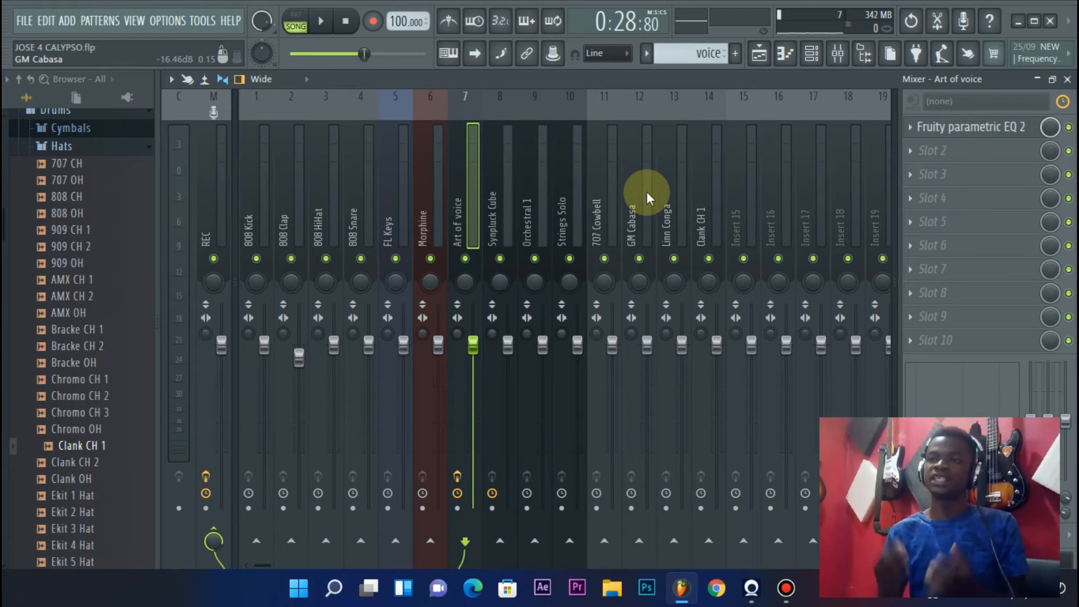
Step: Review the full arrangement of tracks 1 to 8 in the playlist, comparing it with the mixer tracks
click(838, 54)
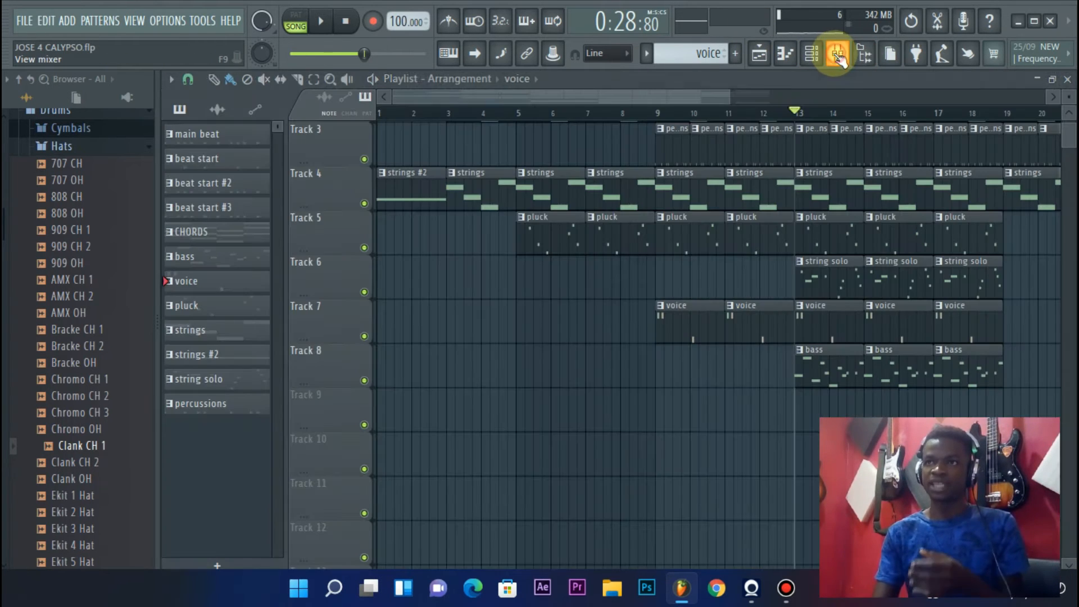
scroll(790, 111, down, 3)
scroll(779, 144, up, 2)
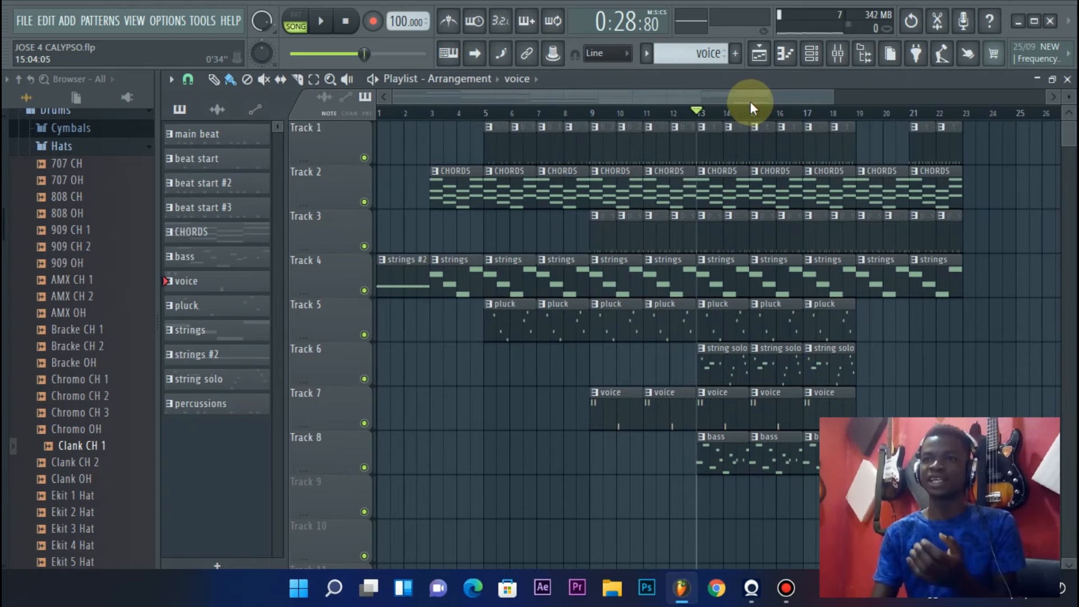
click(838, 53)
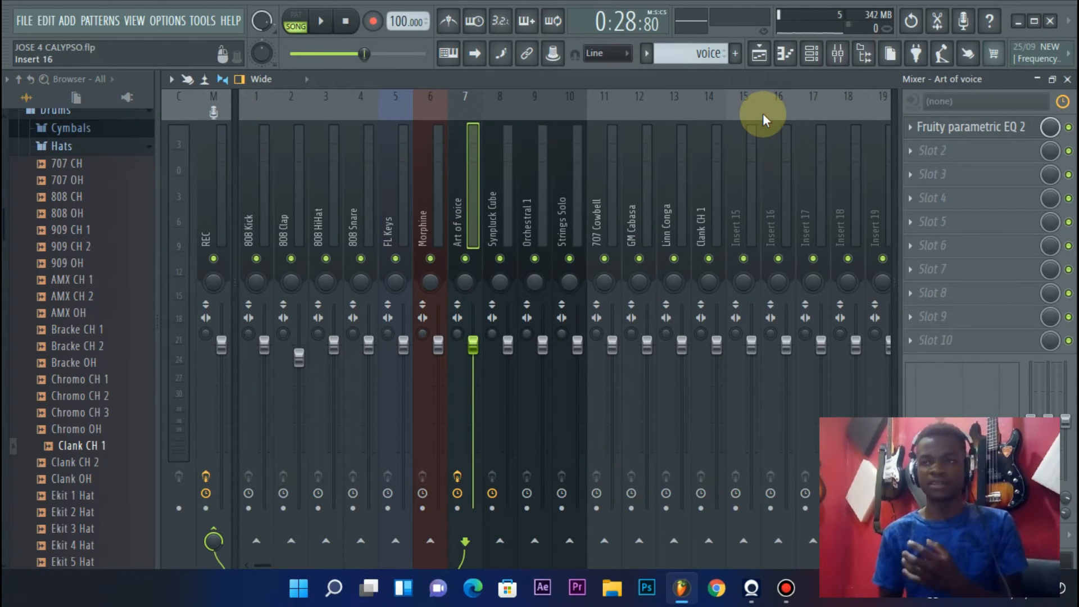
click(771, 53)
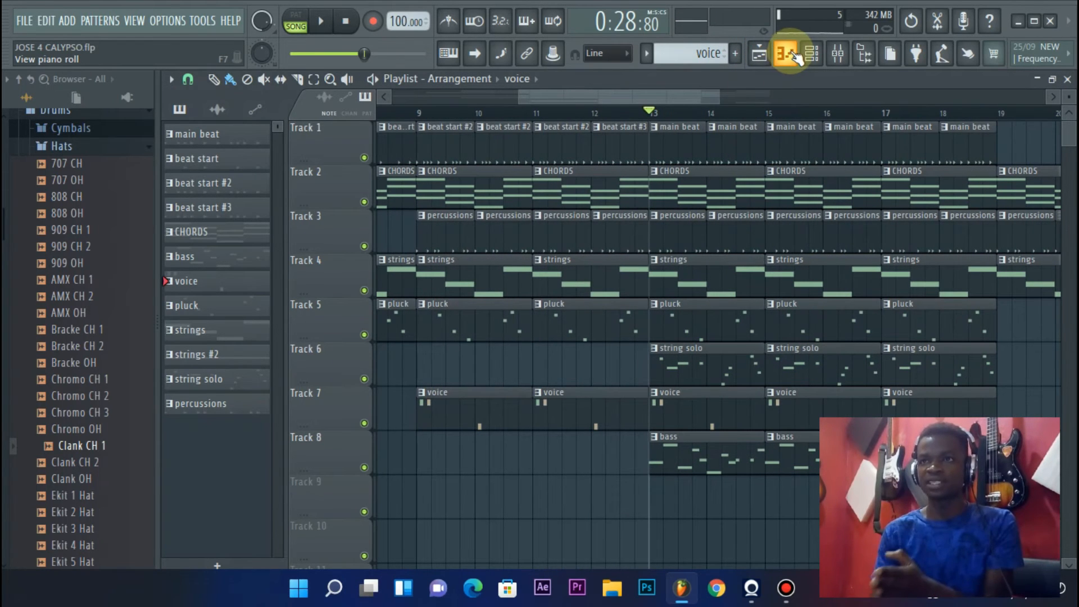
click(836, 56)
click(838, 55)
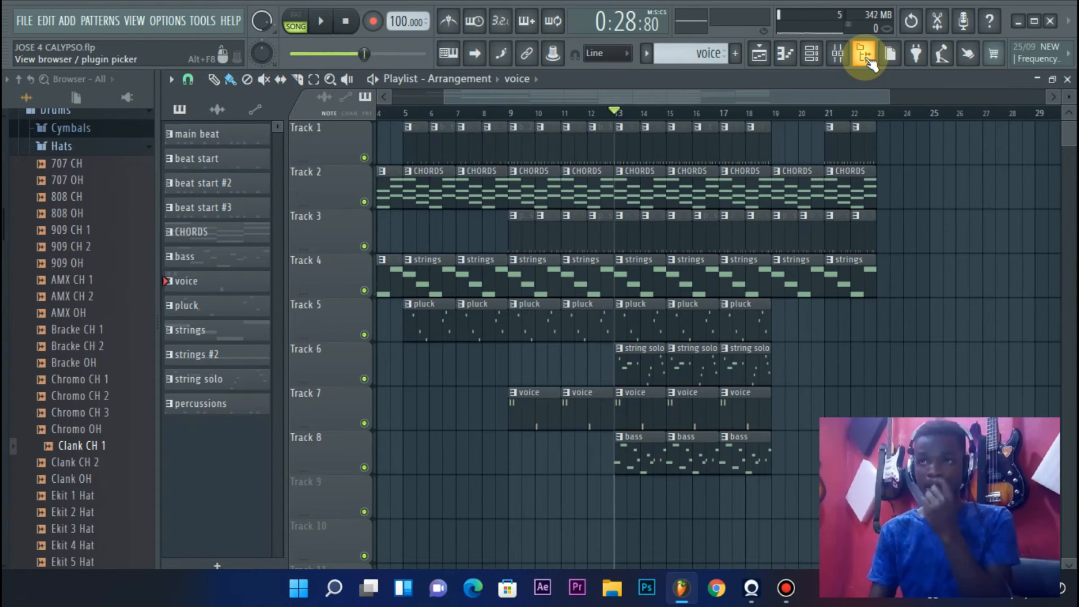
Step: Show the FL Keys piano roll and look through the browser's sample folders up to the plugin and preset categories
click(759, 56)
click(850, 142)
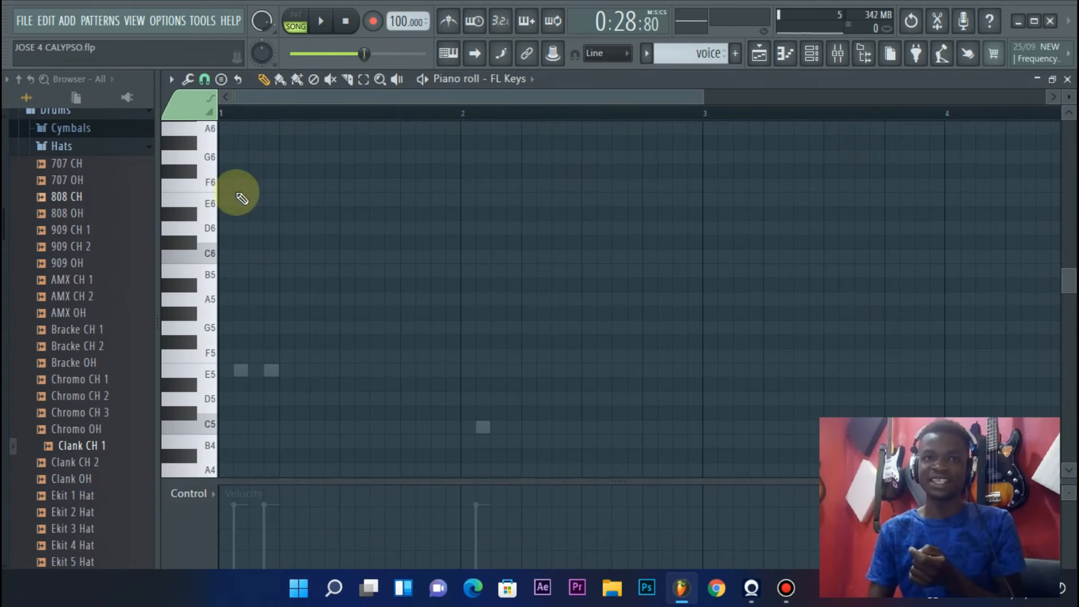
scroll(17, 192, up, 5)
scroll(101, 396, down, 15)
scroll(101, 410, up, 5)
scroll(102, 386, down, 5)
scroll(43, 193, up, 10)
scroll(60, 193, down, 1)
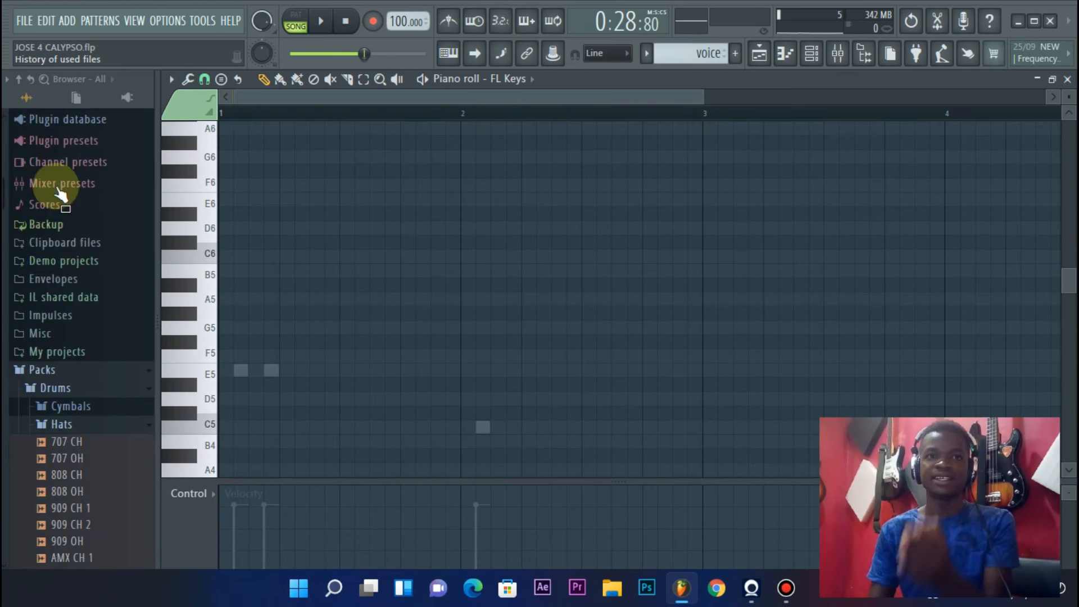
Step: Look through the browser's hat samples and top-level folders, hide the browser and close the FL Keys piano roll
scroll(61, 270, down, 10)
scroll(58, 281, up, 10)
scroll(62, 289, down, 10)
scroll(68, 289, up, 3)
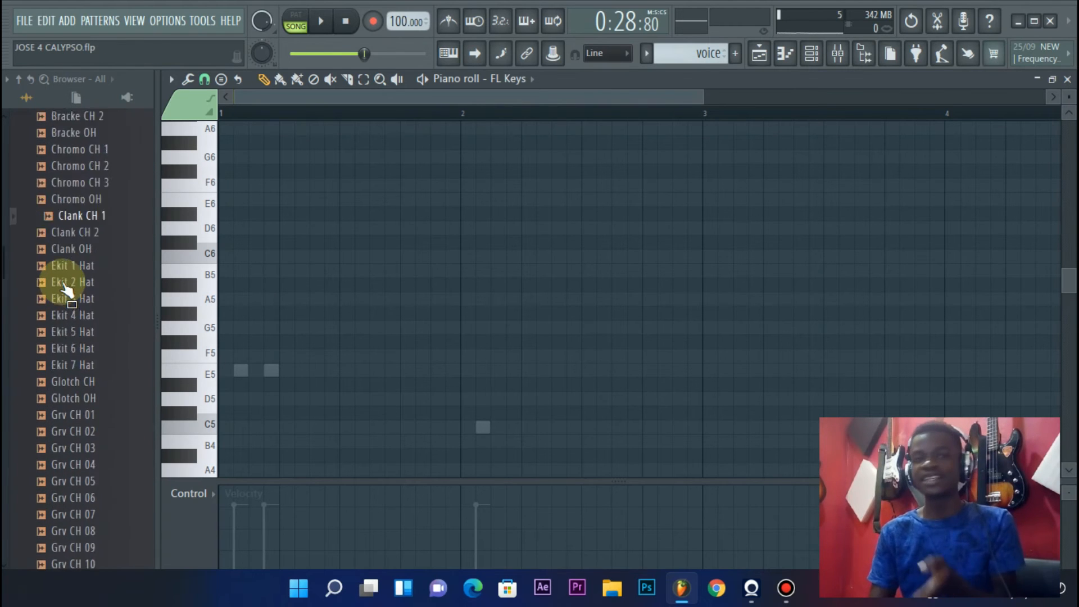
scroll(68, 289, up, 8)
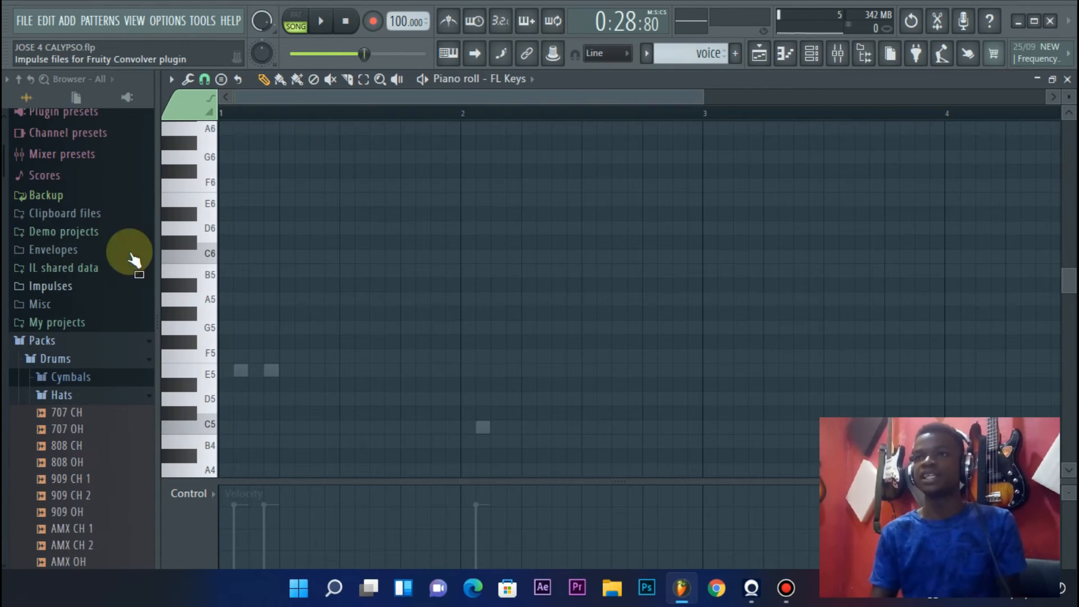
click(866, 55)
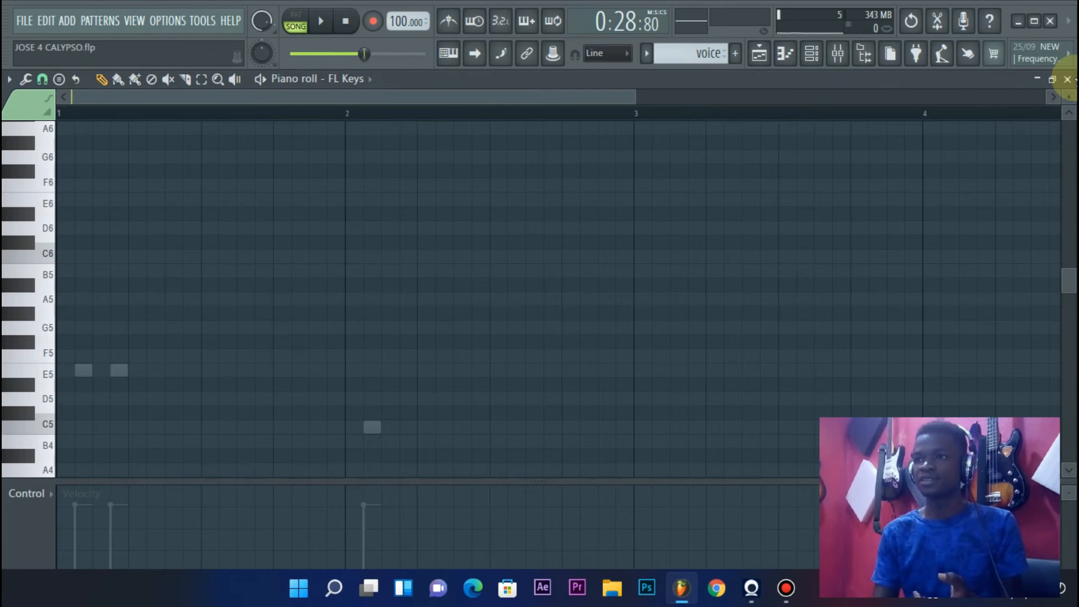
click(1067, 79)
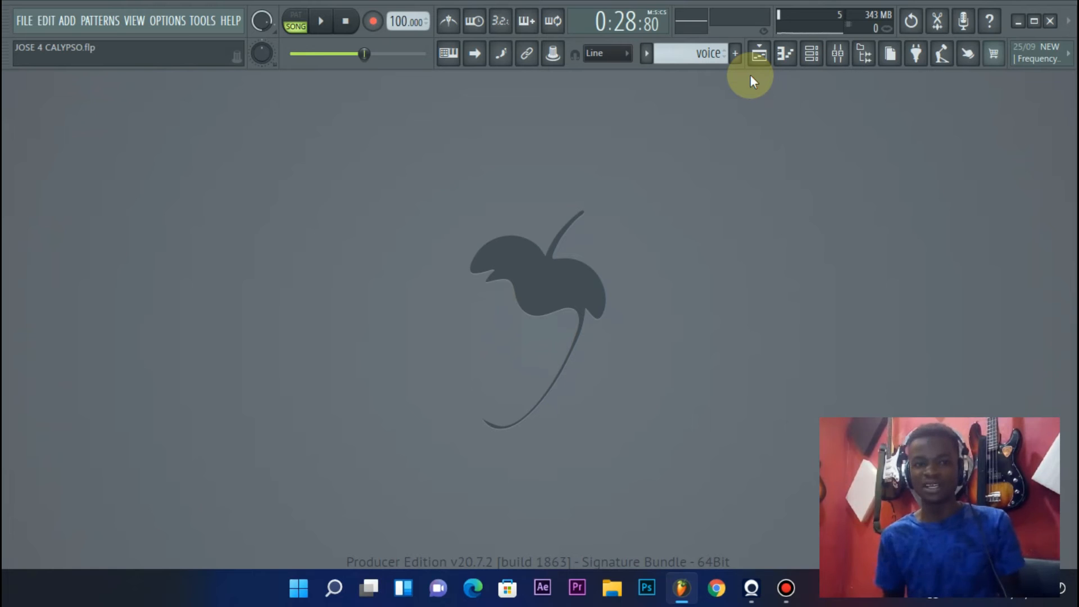
Step: Demonstrate showing and hiding the browser several times, leaving its collapsed folder list displayed
click(865, 63)
click(864, 62)
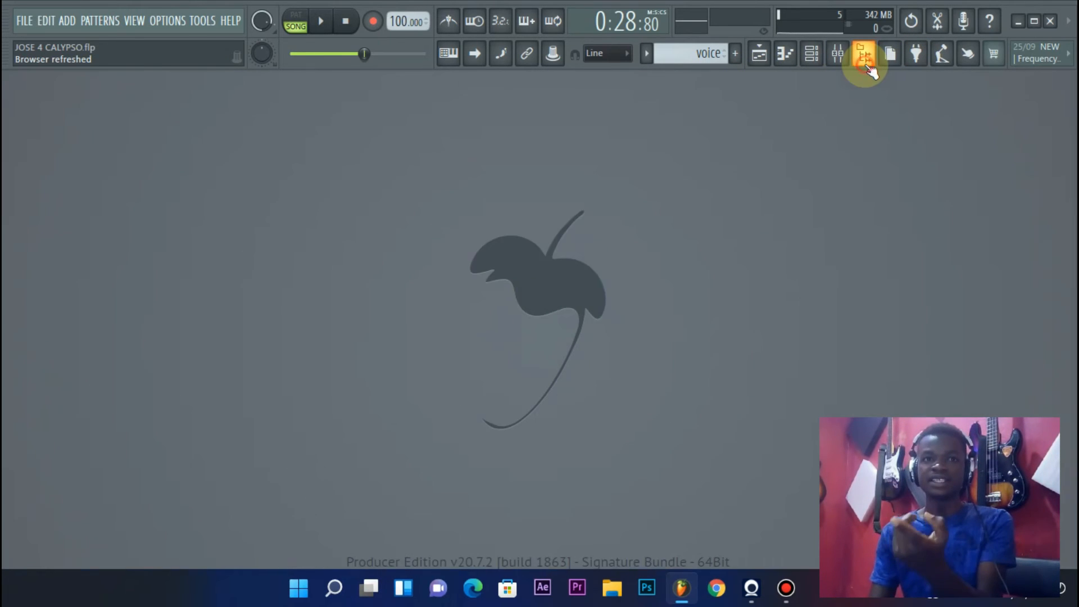
click(858, 63)
click(865, 61)
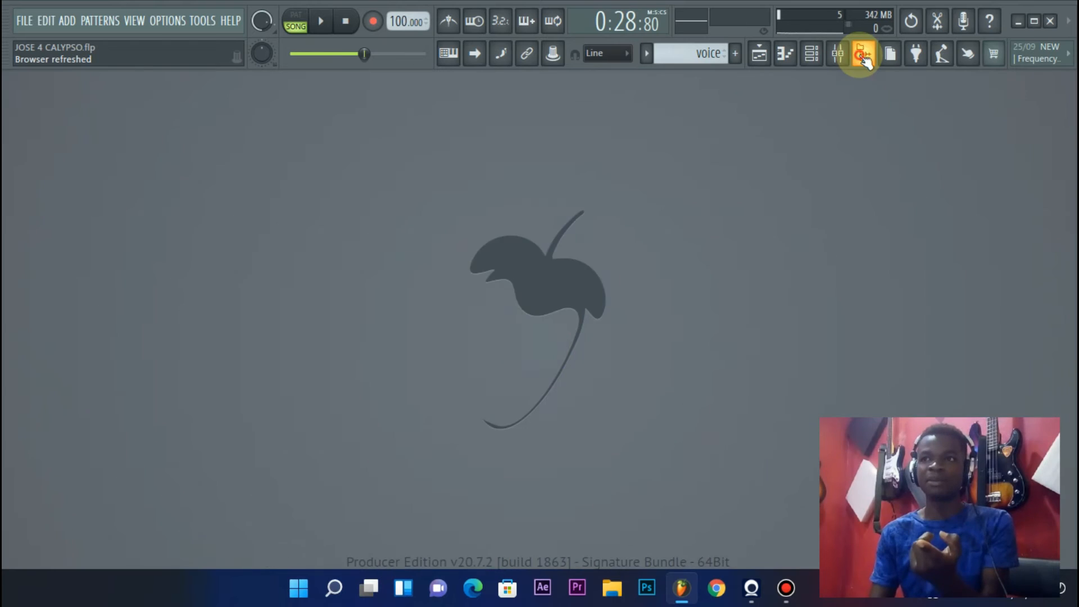
click(864, 57)
click(26, 93)
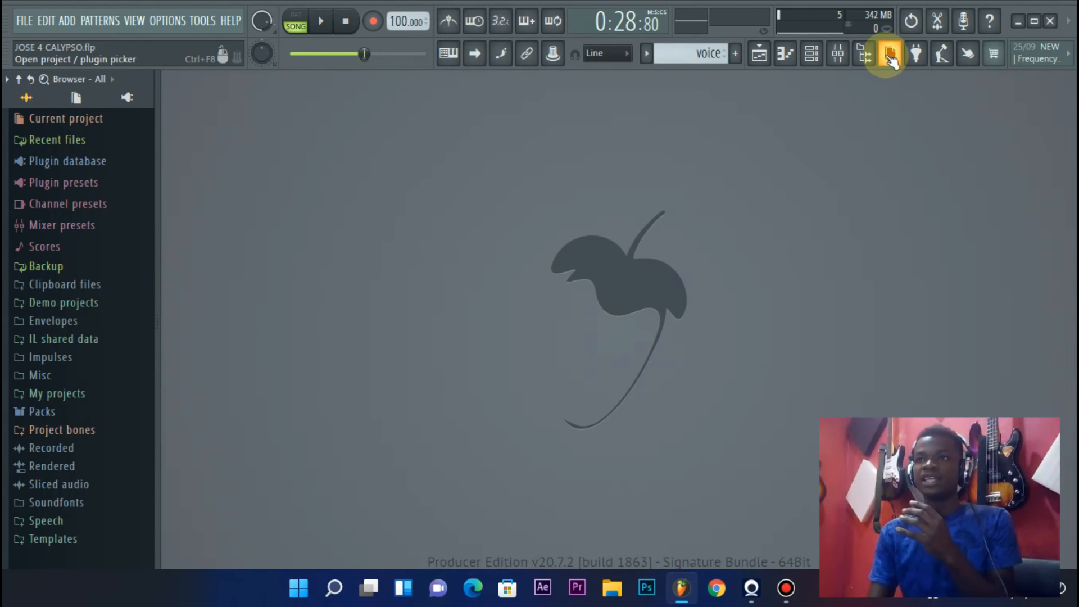
double_click(870, 55)
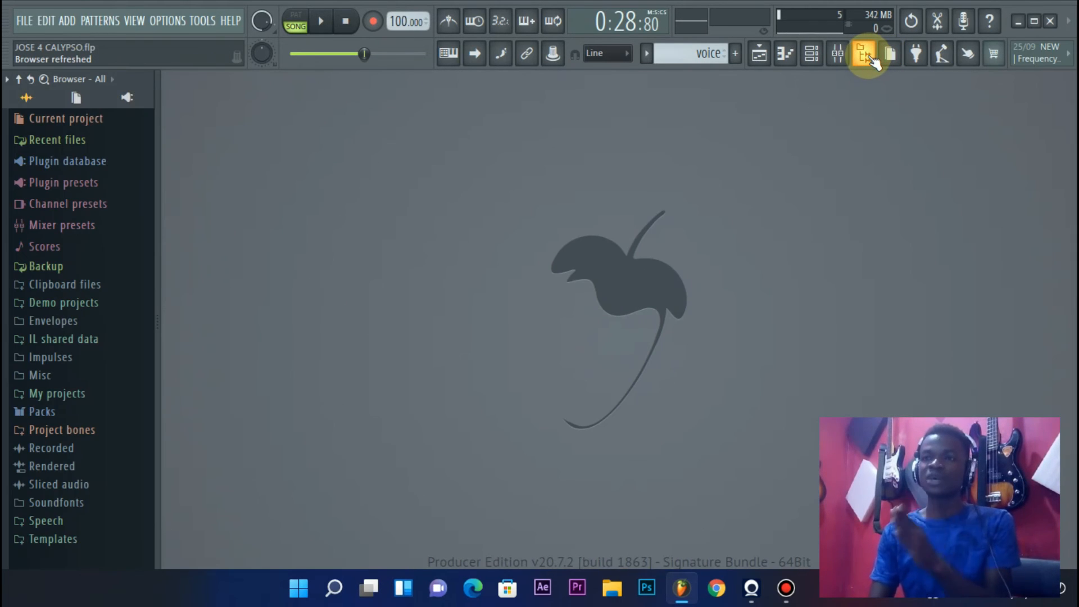
click(871, 56)
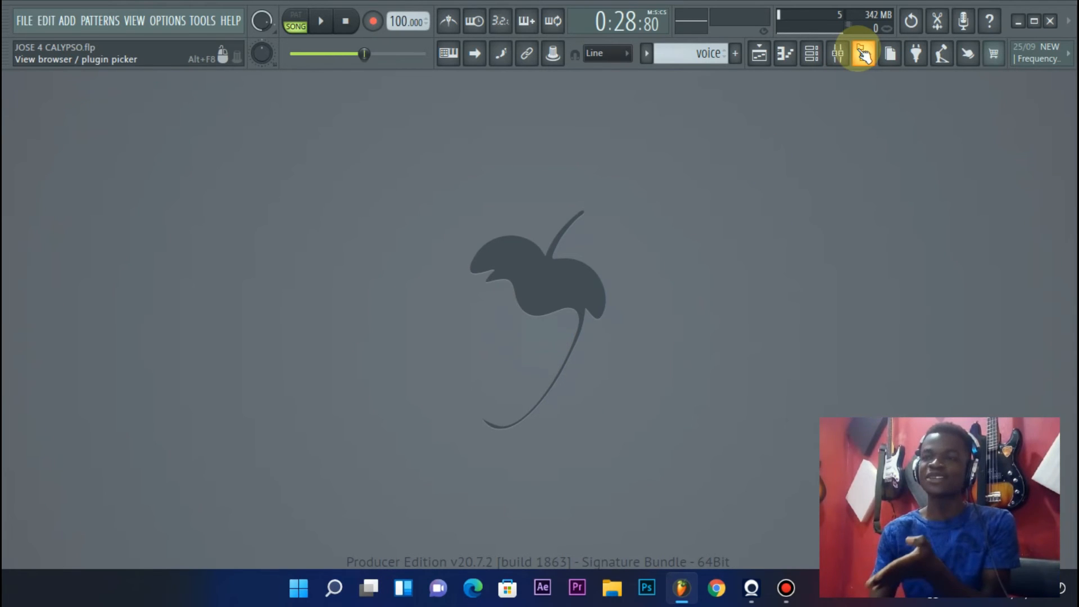
click(863, 53)
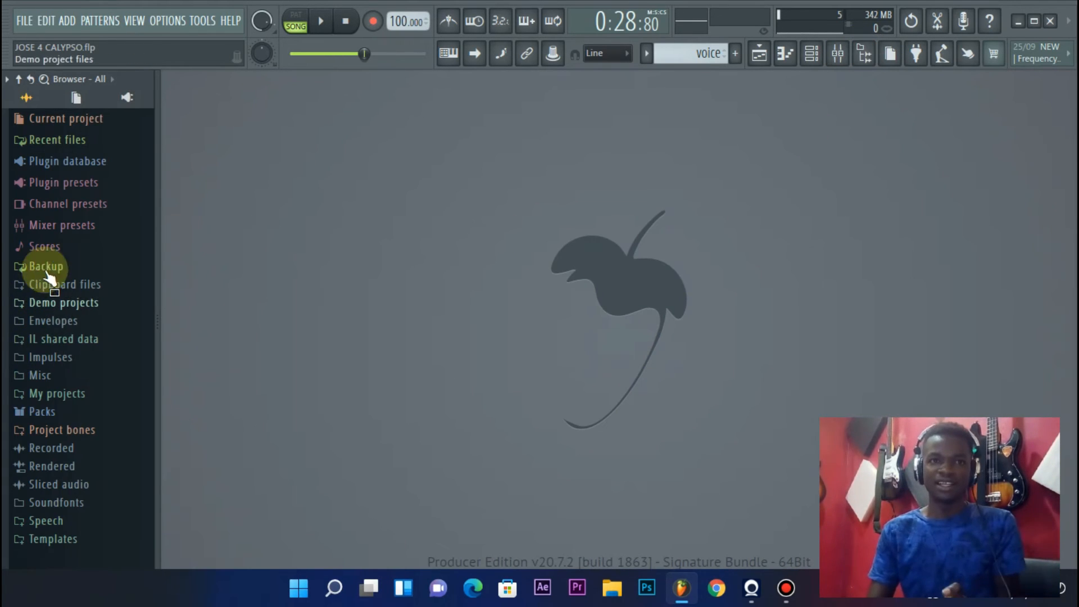
click(864, 54)
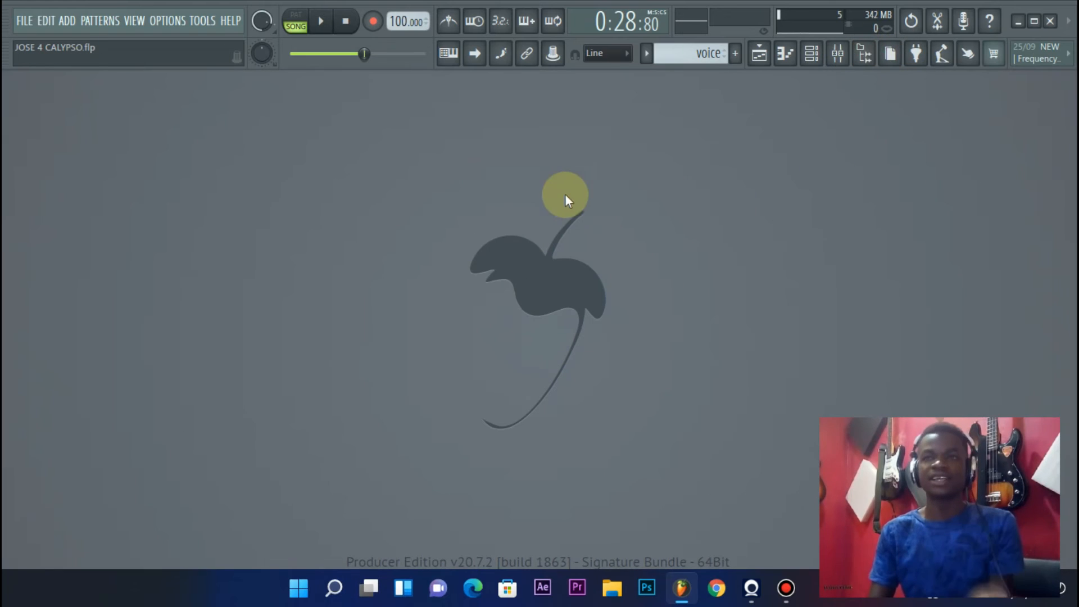
click(870, 59)
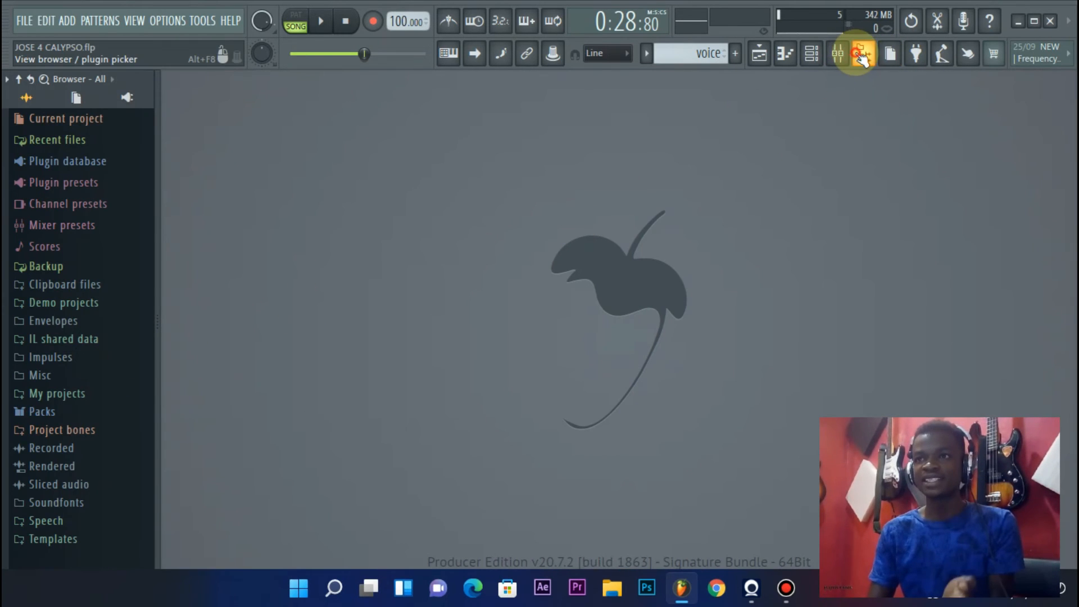
click(863, 56)
click(860, 53)
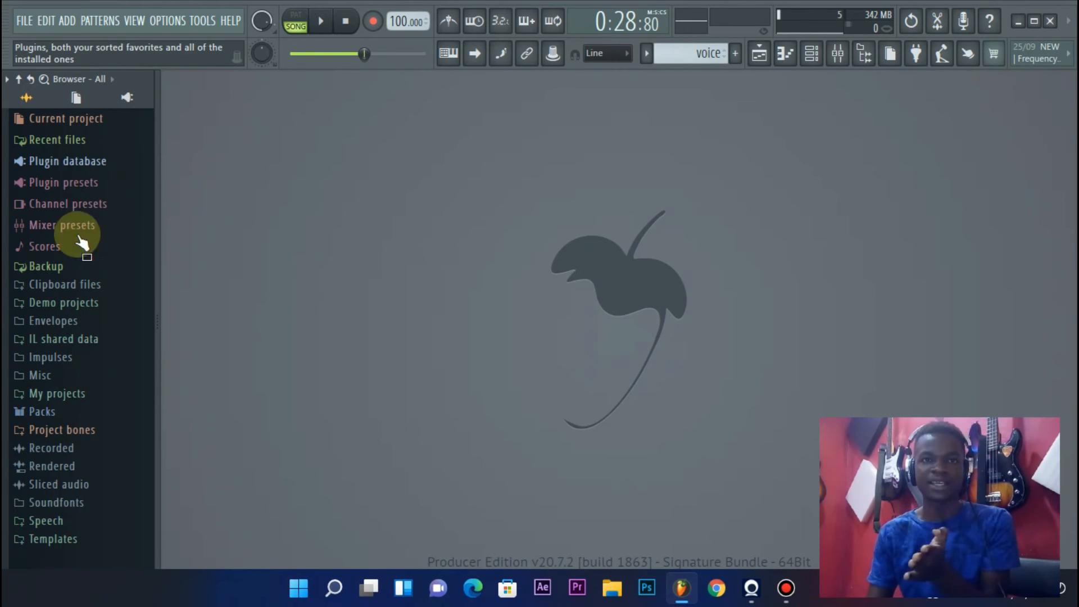
Step: Show the playlist and examine the project's patterns and channels in the project picker, including beat start, beat start #2 and voice
click(895, 61)
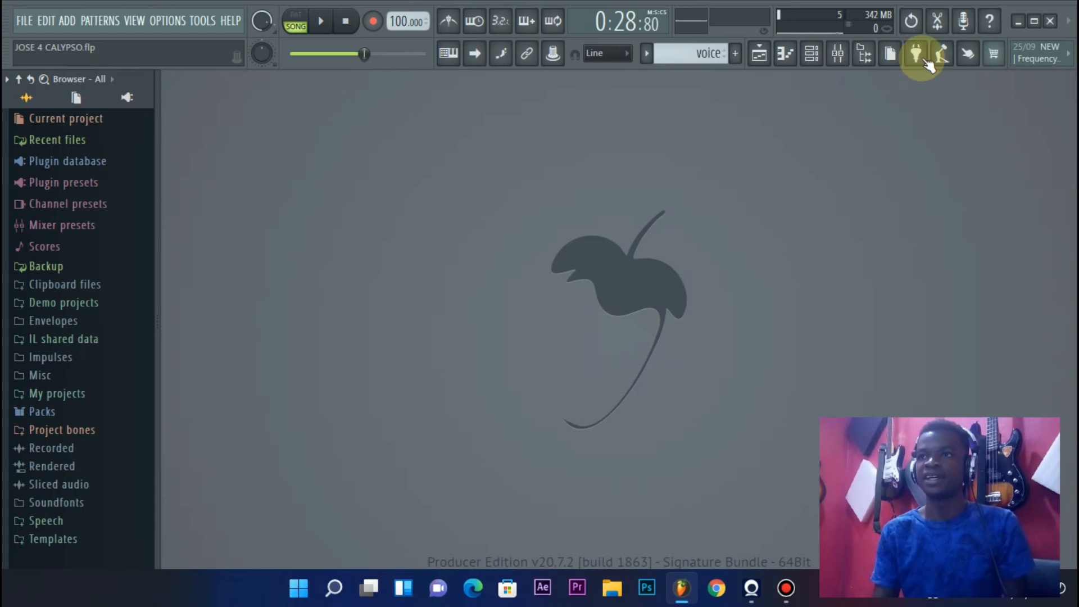
click(890, 59)
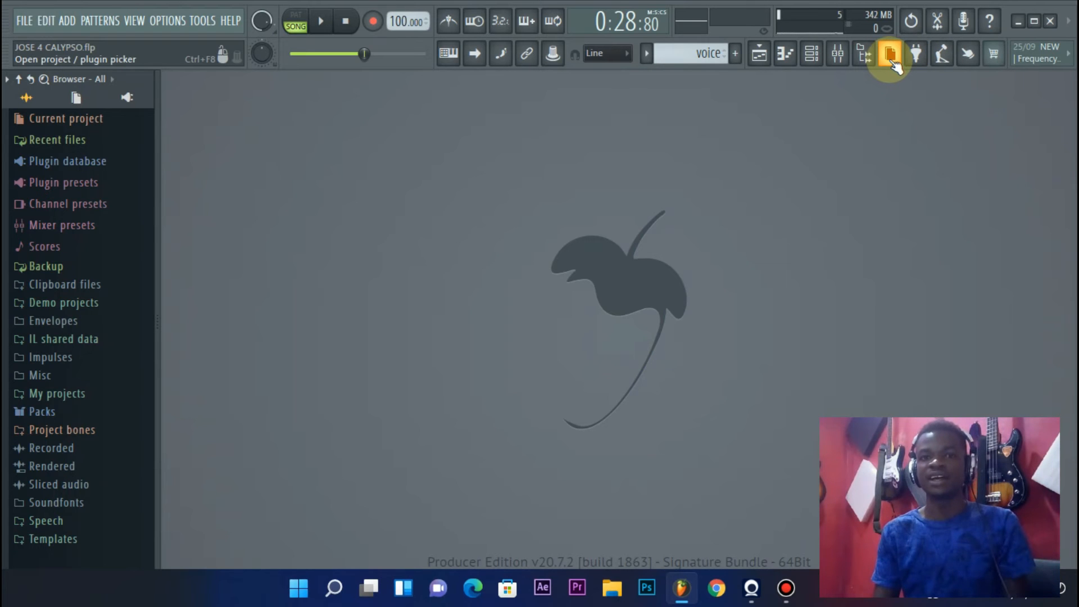
click(757, 54)
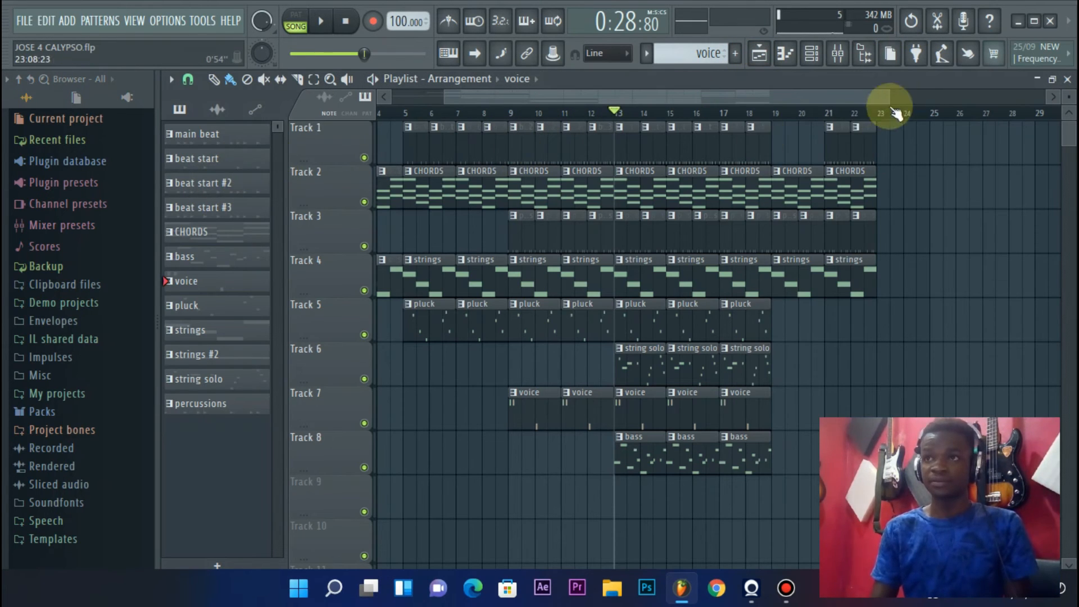
click(898, 62)
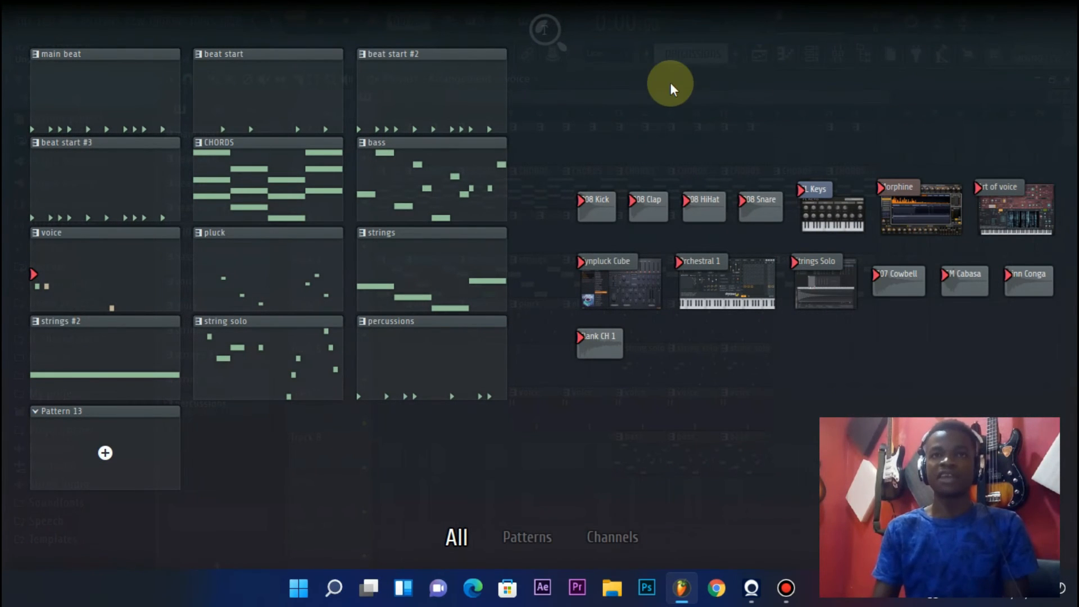
mouse_move(293, 93)
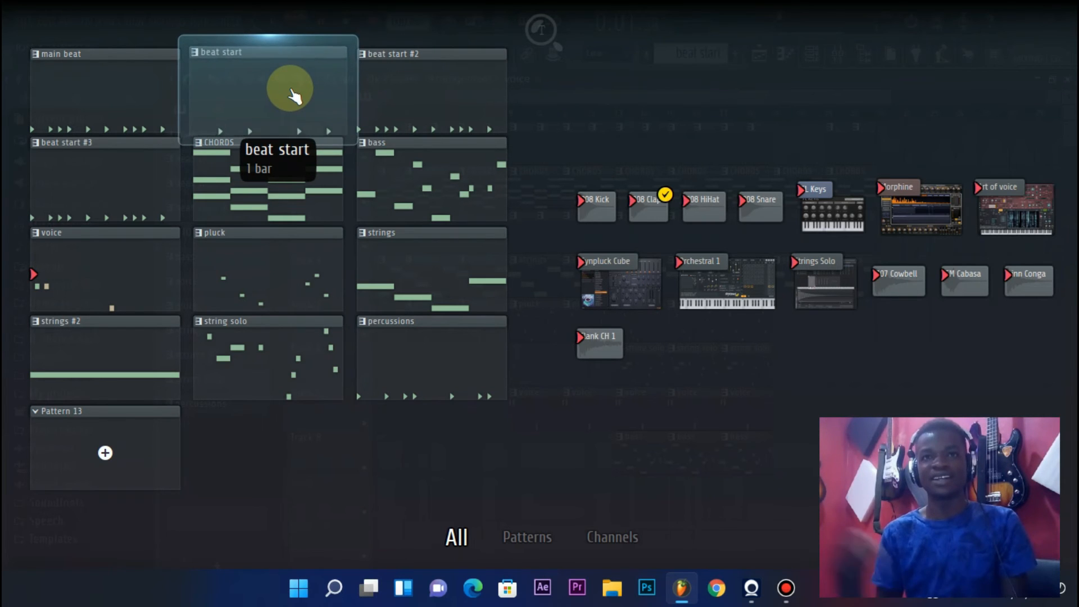
mouse_move(447, 96)
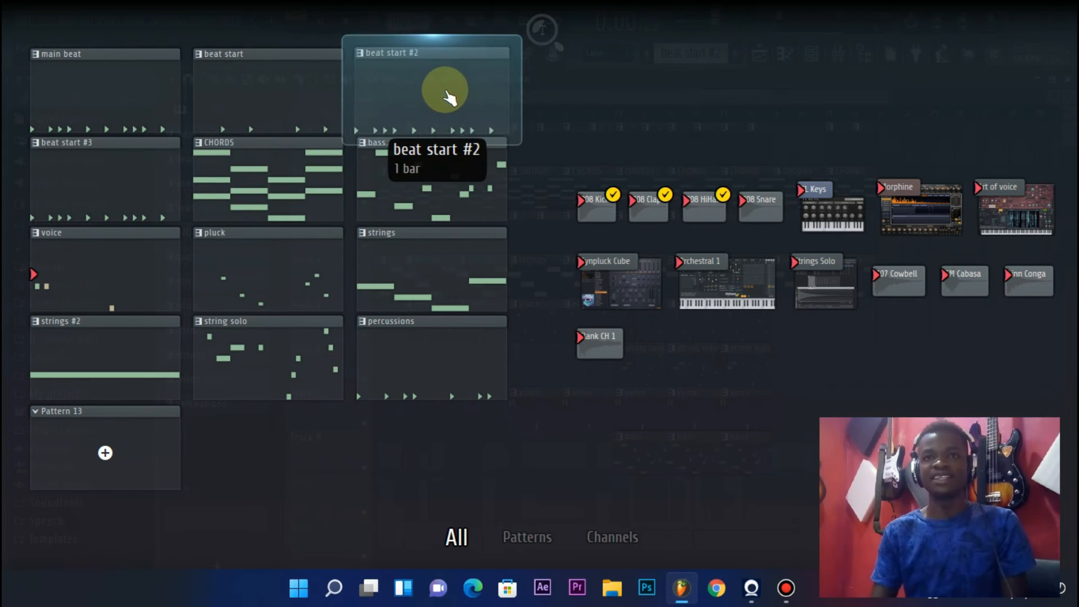
mouse_move(225, 180)
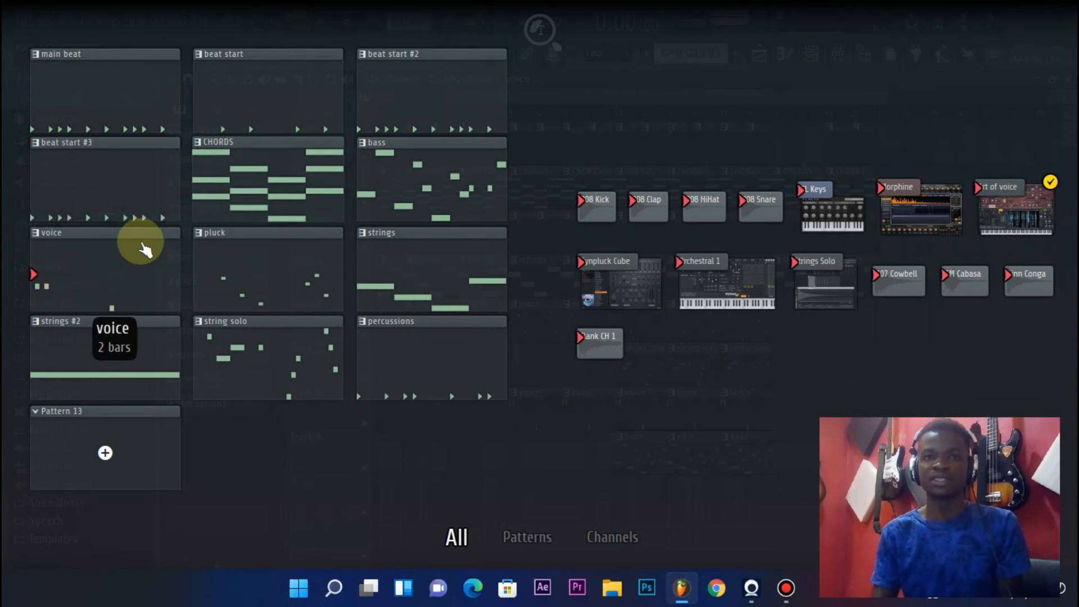
mouse_move(302, 283)
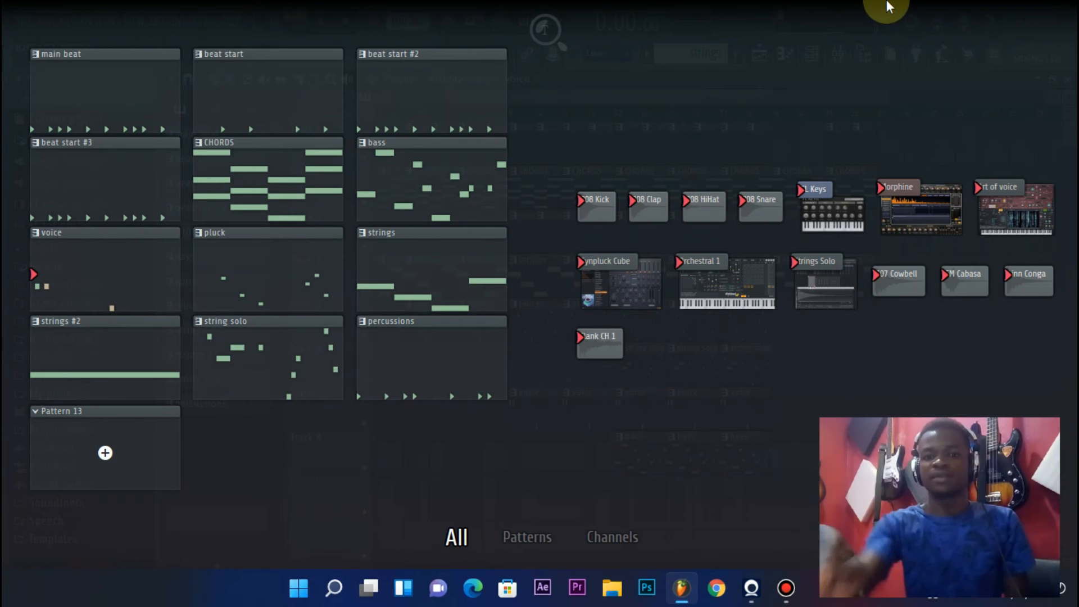
key(Escape)
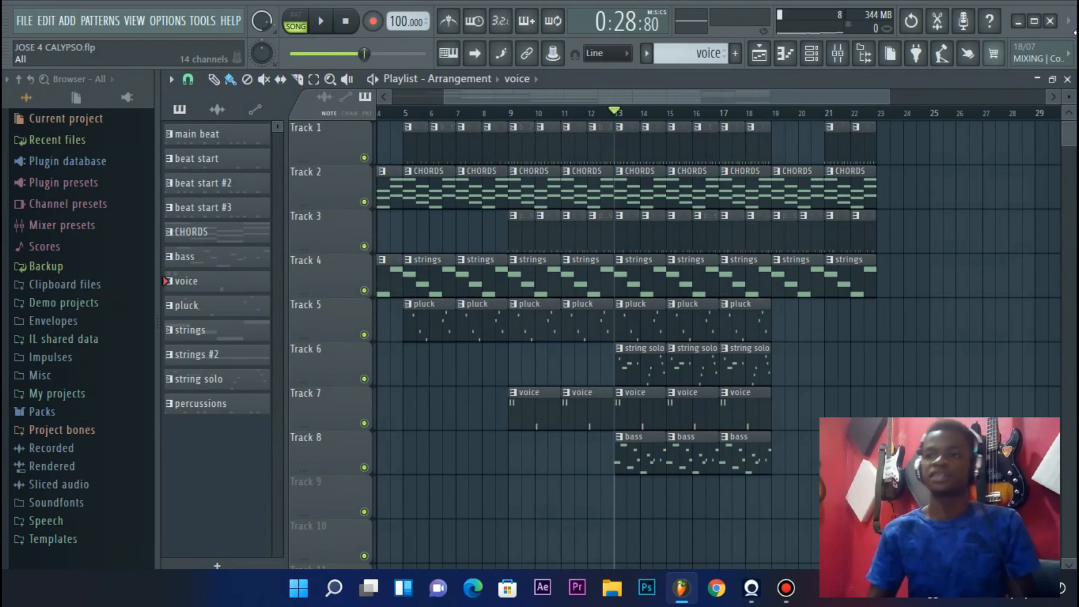
Step: Browse the available instrument and effect plugins in the plugin picker and close it without adding any
click(920, 58)
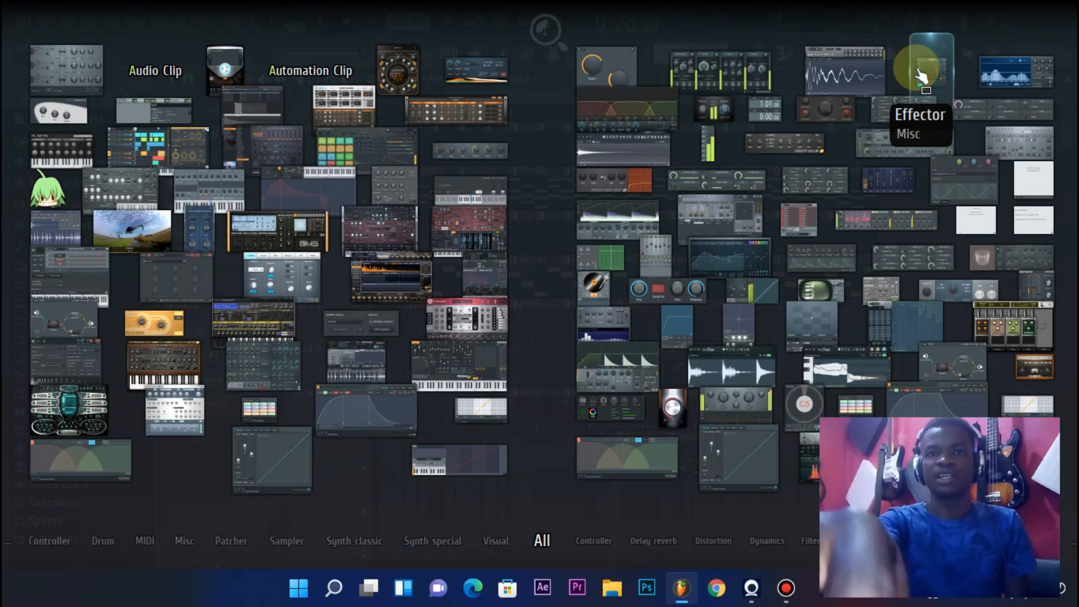
key(Escape)
click(923, 56)
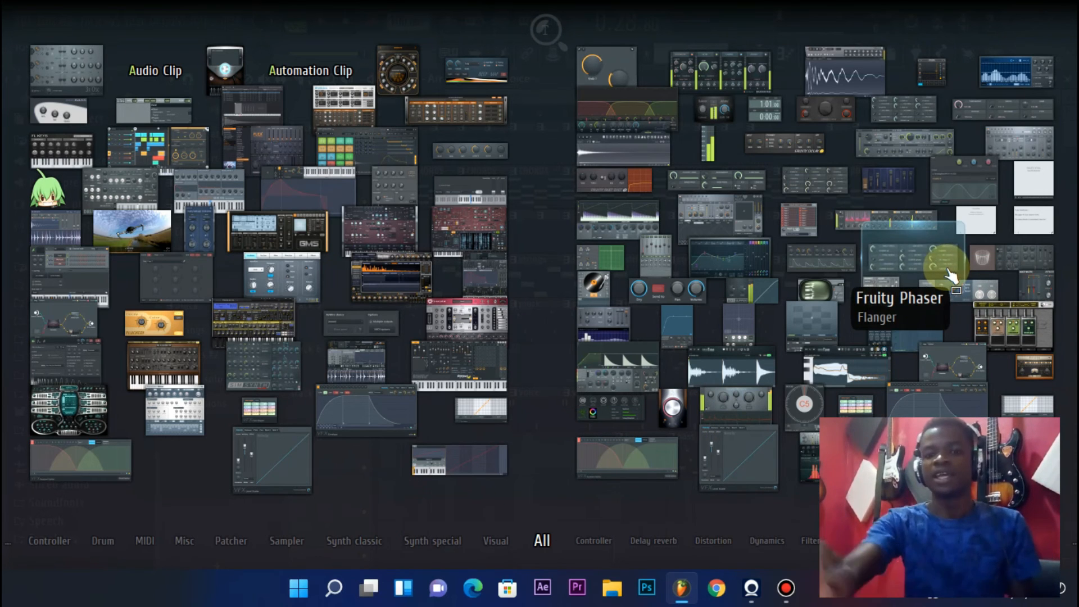
key(Escape)
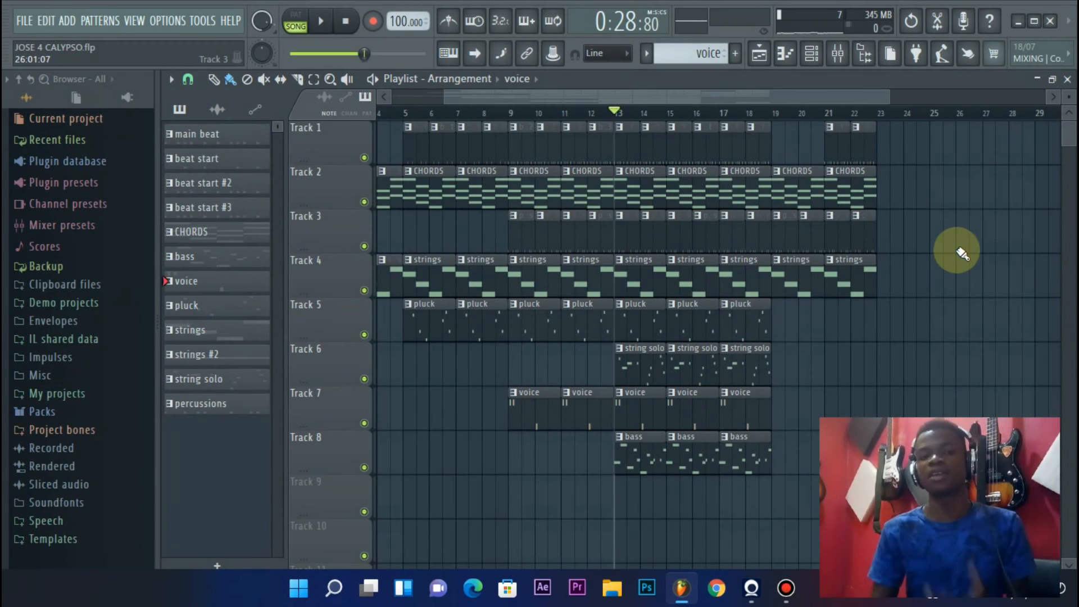
Step: Tap in a tempo of 120 BPM with the Tempo tapper, close it and restore the project tempo to 100 BPM
click(942, 54)
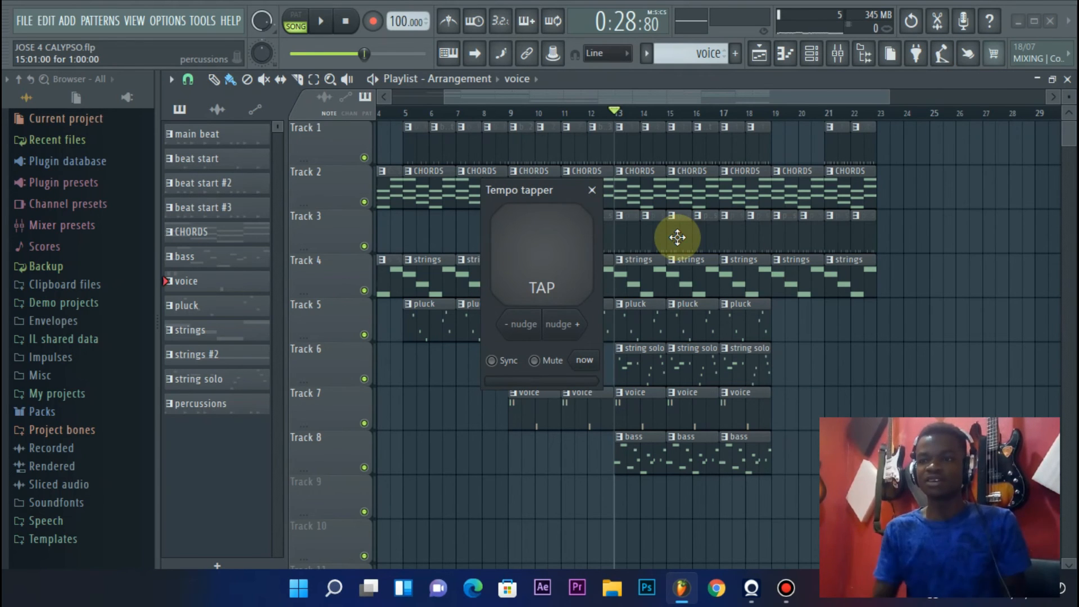
click(558, 281)
click(558, 281)
click(558, 281)
click(557, 281)
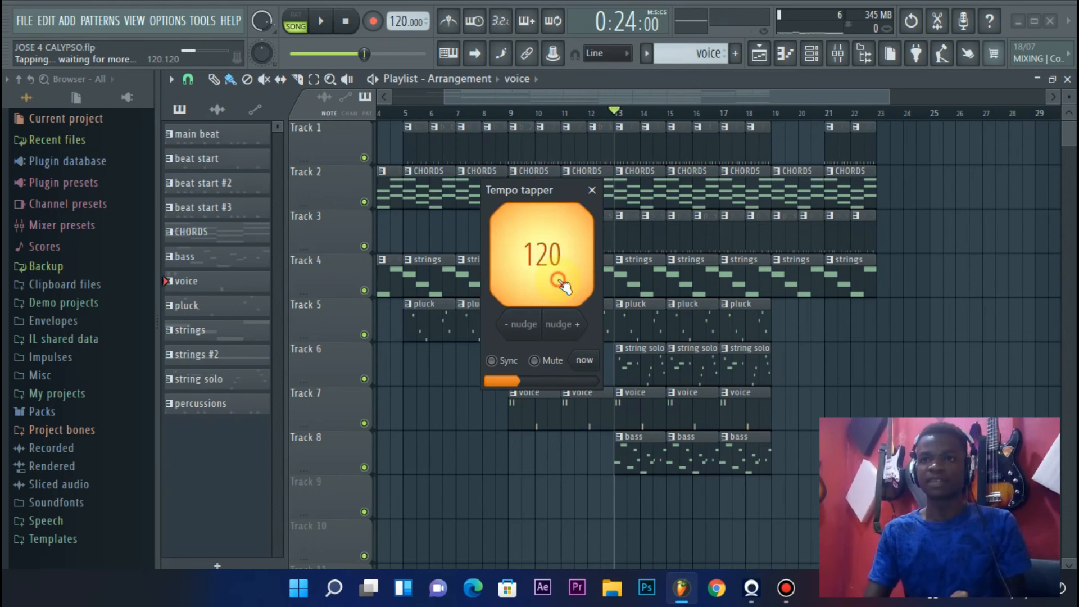
click(592, 190)
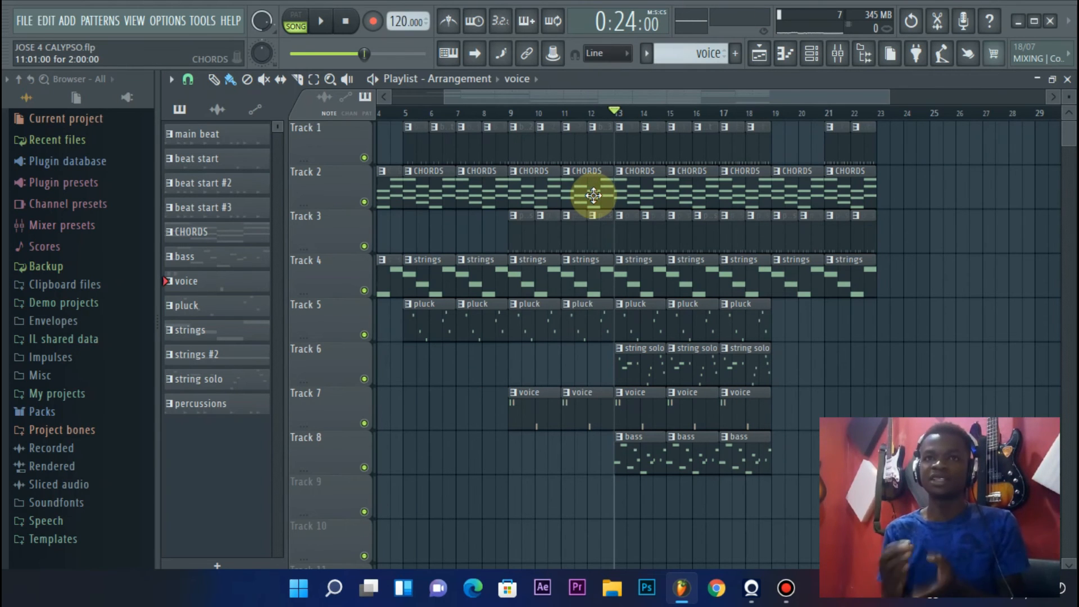
drag(398, 20, 398, 40)
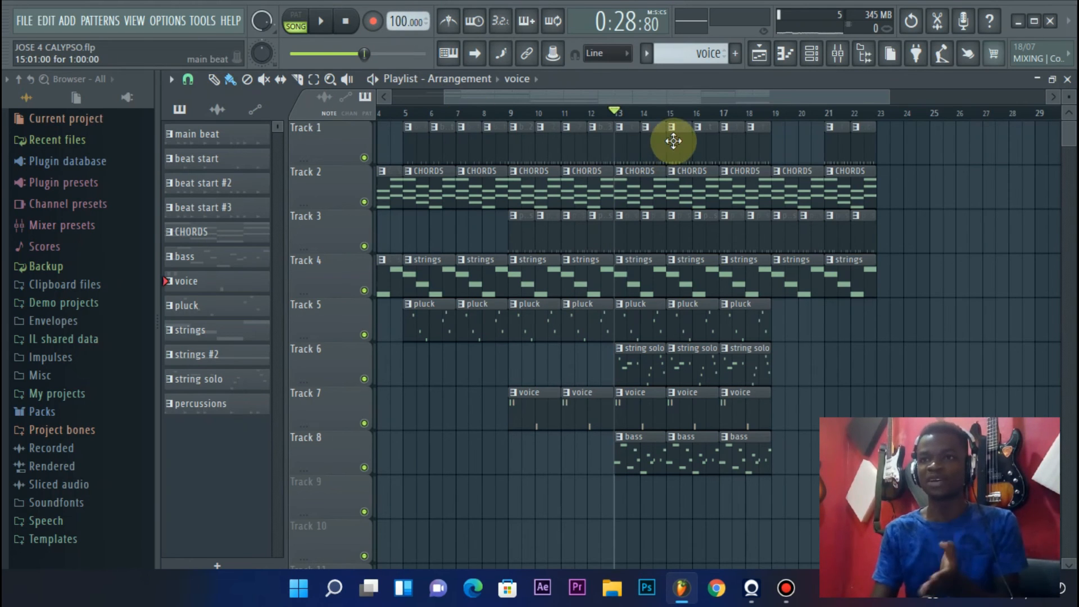
Step: Demonstrate the Tempo tapper again by tapping in 127 BPM, close it and return the tempo to 100 BPM
click(946, 65)
click(513, 263)
click(514, 262)
click(513, 261)
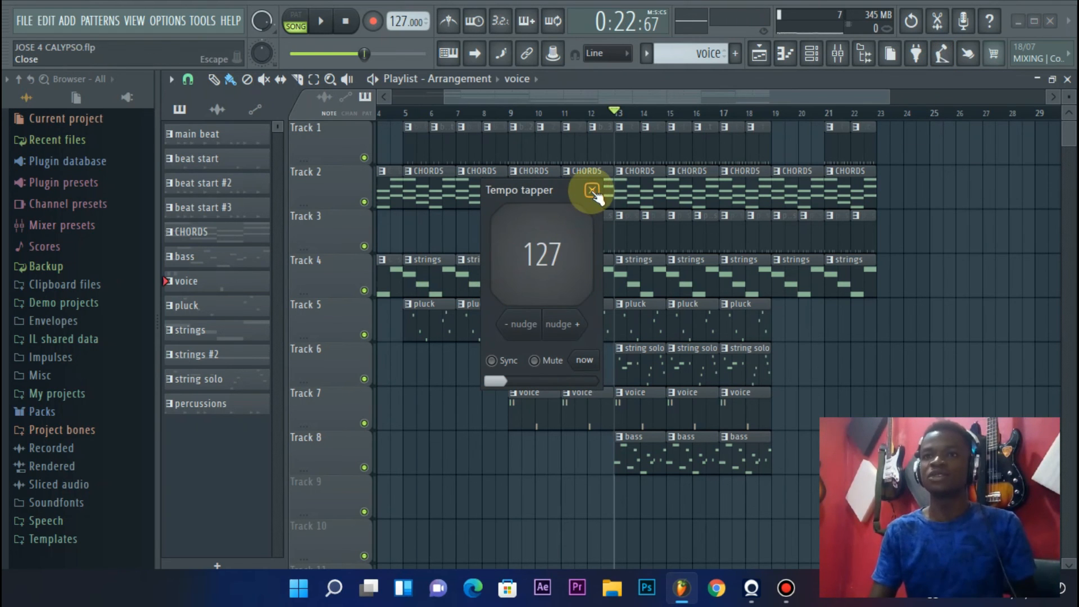
click(592, 191)
right_click(411, 29)
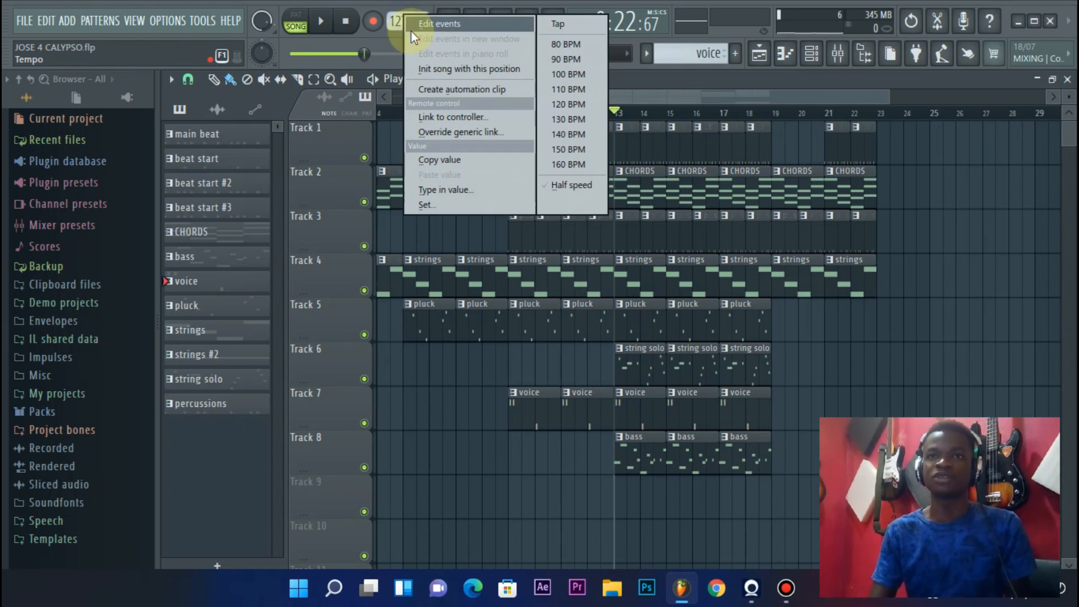
click(395, 18)
drag(395, 19, 396, 36)
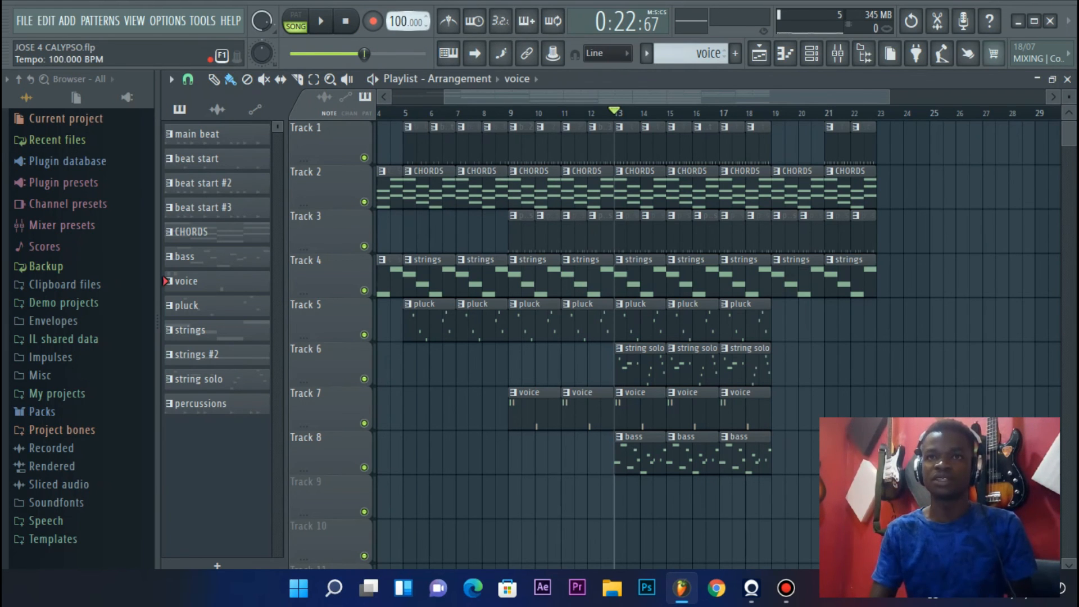
Step: Show the touch pads and channel rack, try a pad, and select the 808 Kick channel as the pads' sound
click(968, 56)
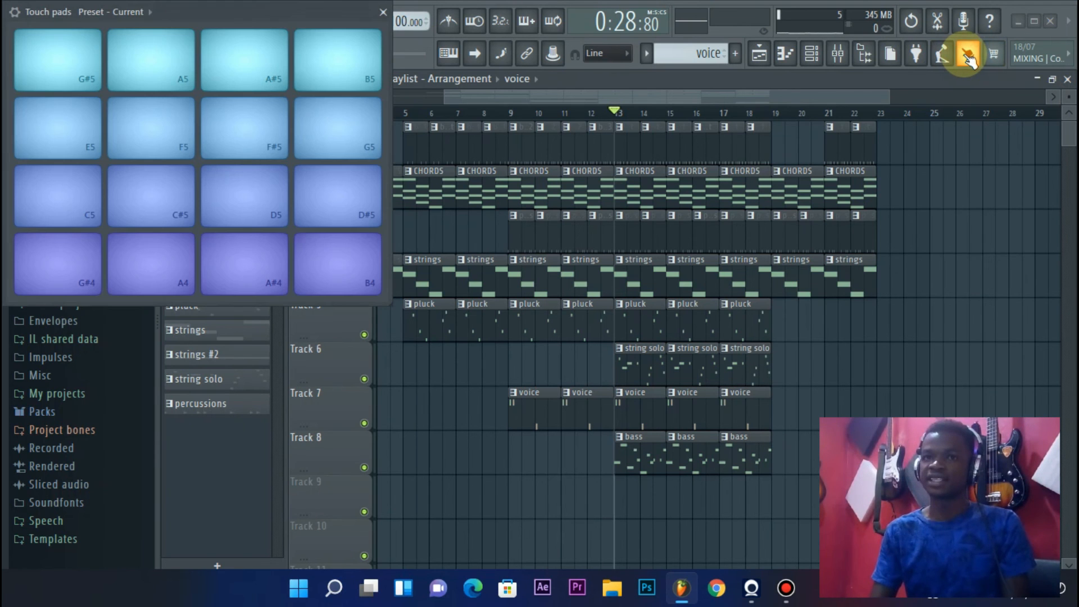
click(172, 58)
click(813, 54)
drag(598, 142, 690, 176)
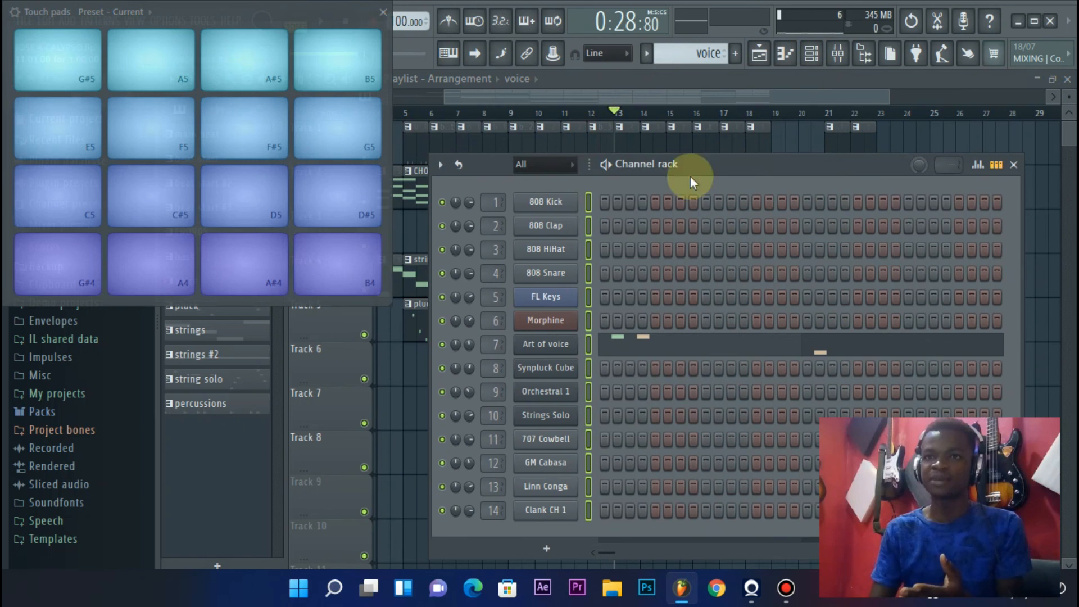
click(589, 199)
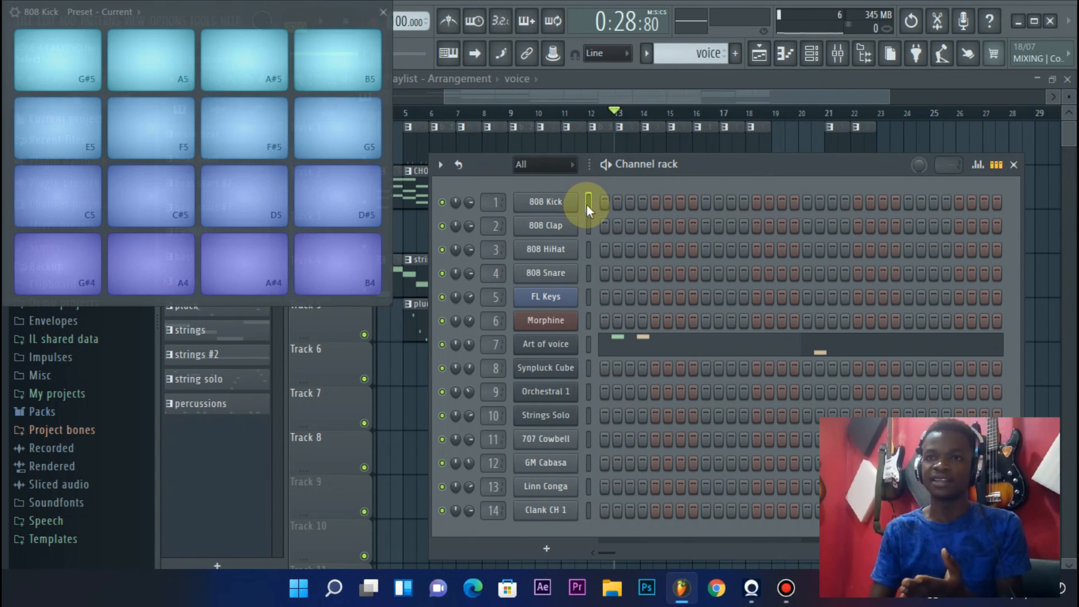
Step: Play several touch pads at different pitches with the 808 Kick sound
click(76, 55)
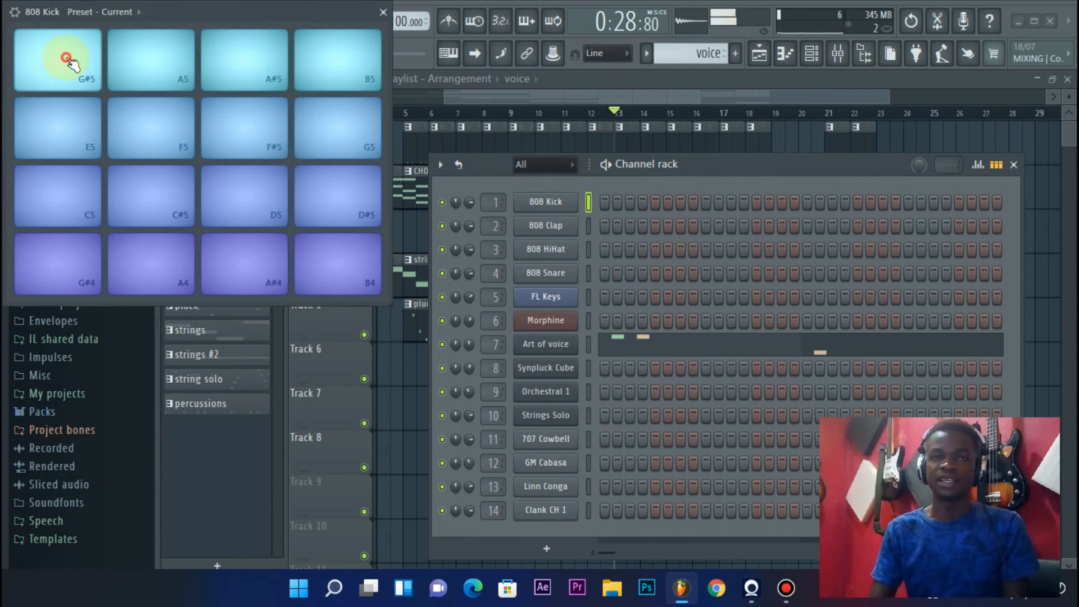
click(173, 148)
drag(3, 144, 6, 144)
click(96, 145)
click(190, 197)
Step: Select the FL Keys channel as the touch pads' sound and play several pads
click(587, 295)
click(302, 110)
click(225, 134)
click(227, 79)
click(157, 88)
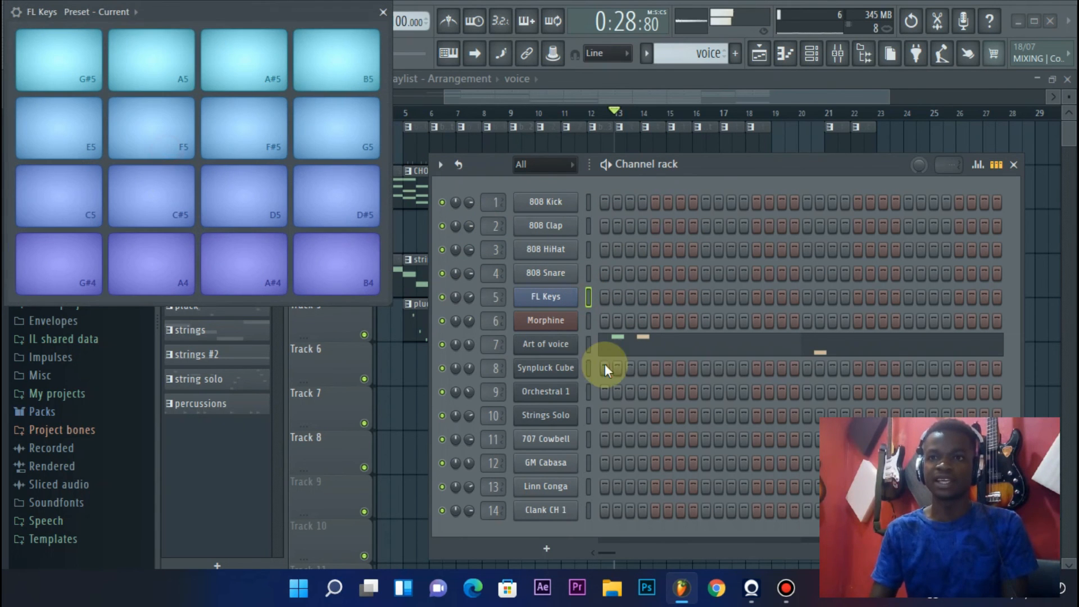
Step: Try a touch pad with the Morphine channel's sound, and close the touch pads and the channel rack
click(588, 320)
click(158, 190)
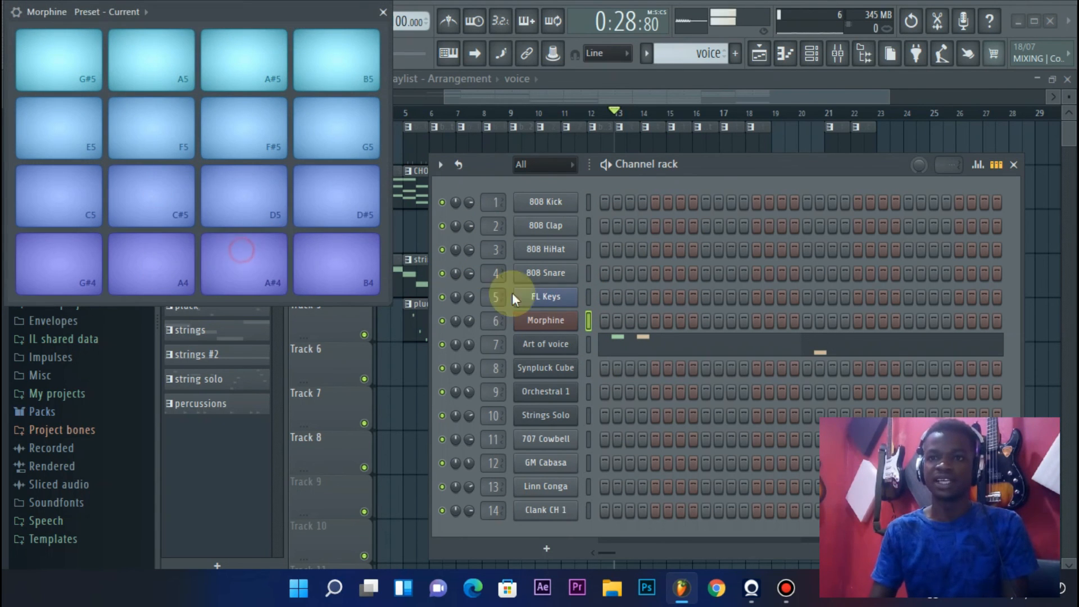
click(383, 14)
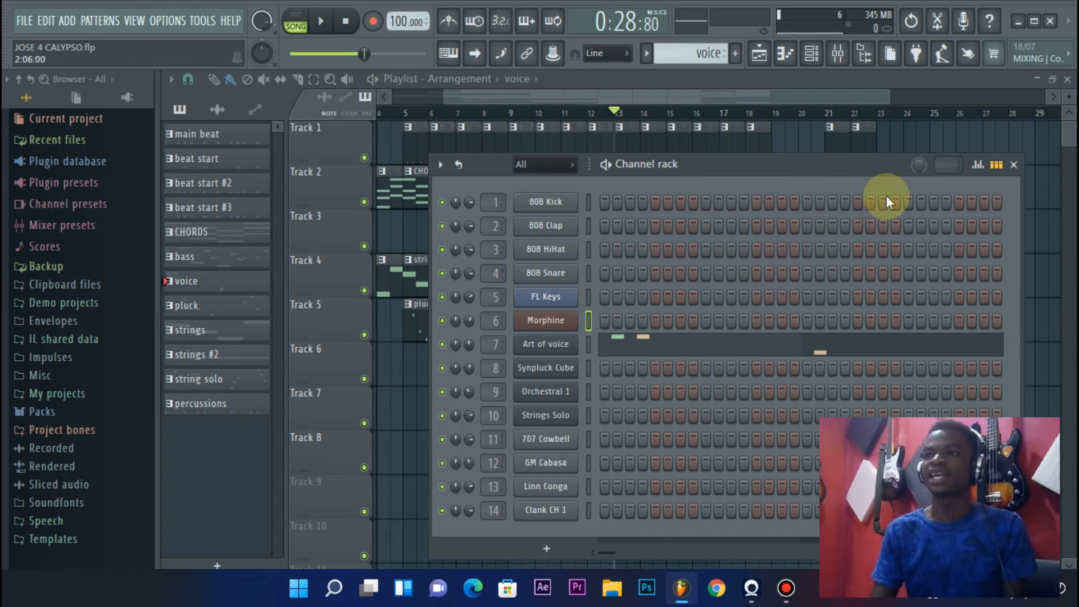
click(1013, 164)
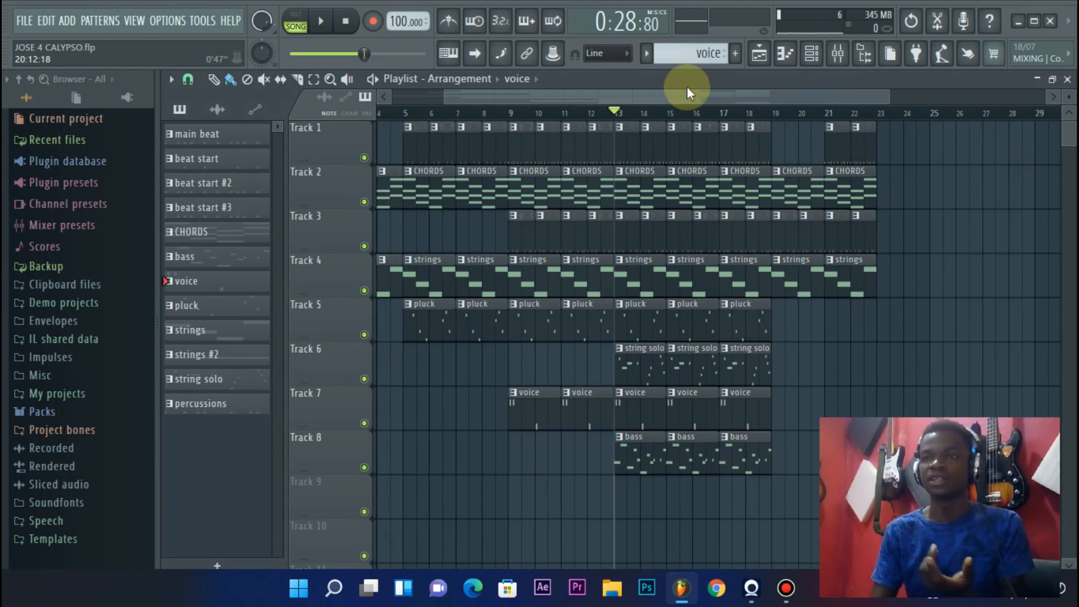
Step: Show and hide the channel rack, piano roll and playlist windows one after another, ending on the full arrangement
scroll(680, 93, left, 3)
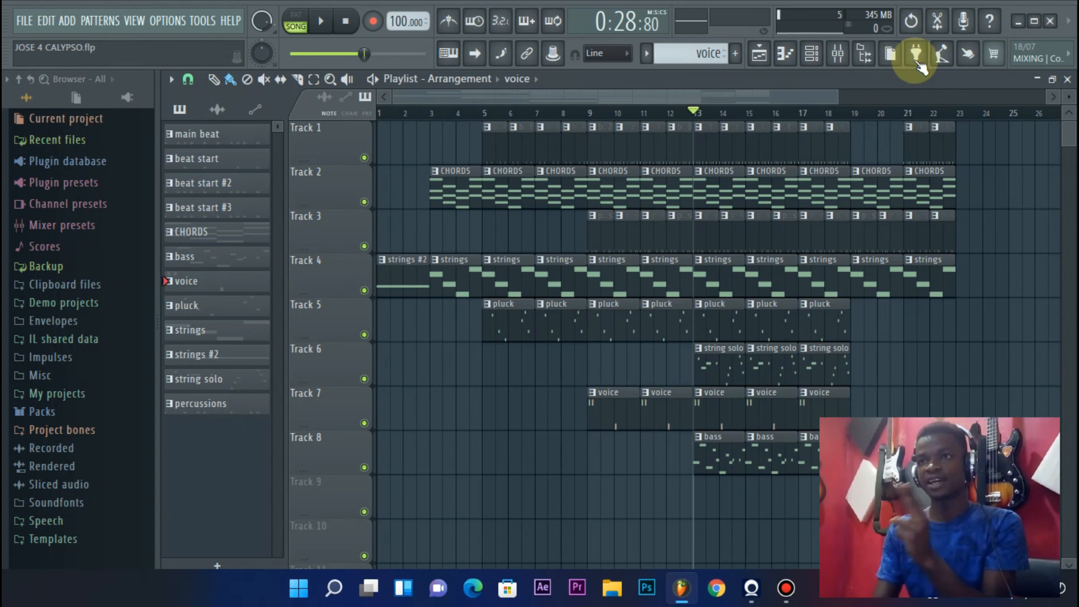
click(821, 65)
click(820, 64)
click(791, 53)
click(791, 53)
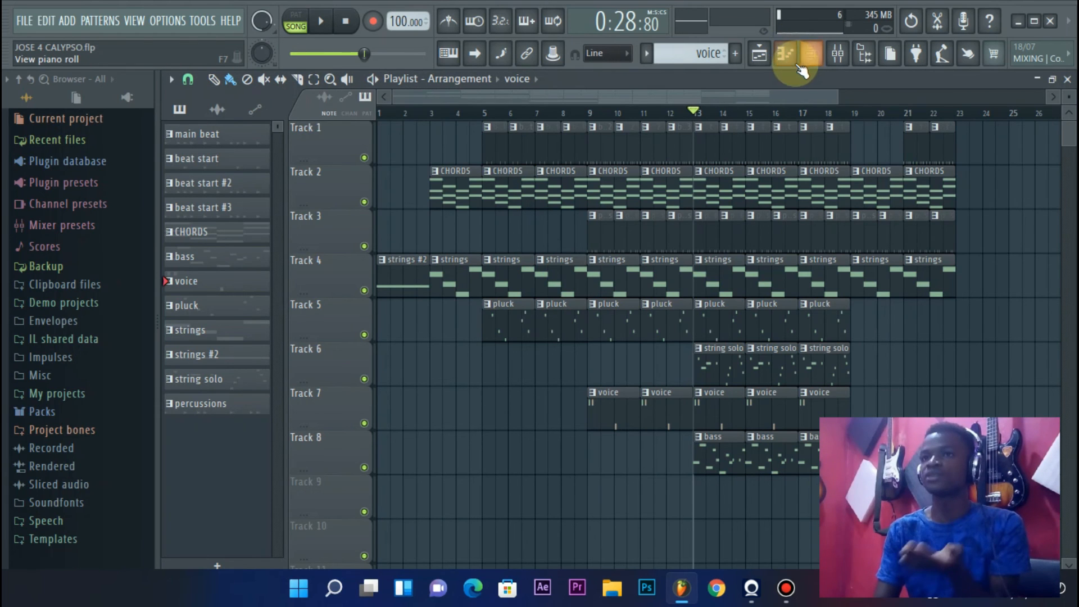
click(765, 59)
click(768, 61)
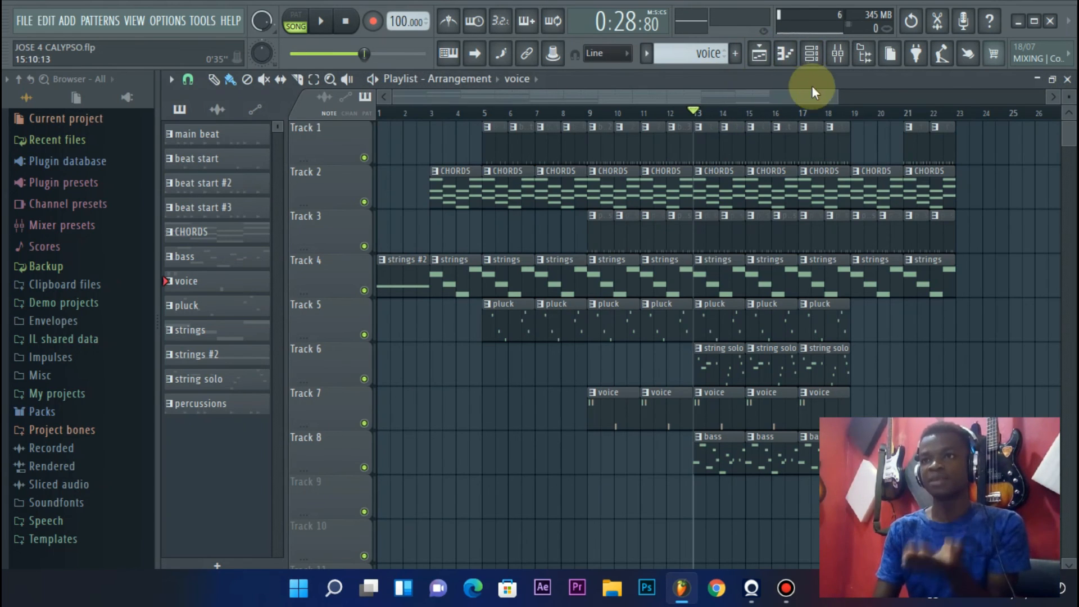
Step: Show the mixer, return to the playlist and play the arrangement from bar 13
click(838, 53)
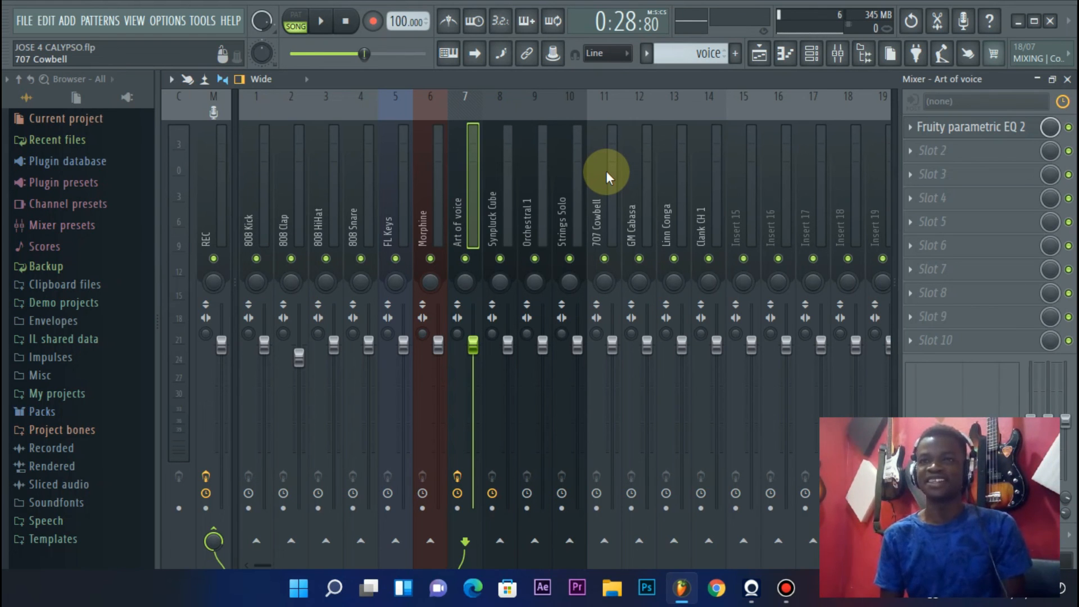
click(758, 53)
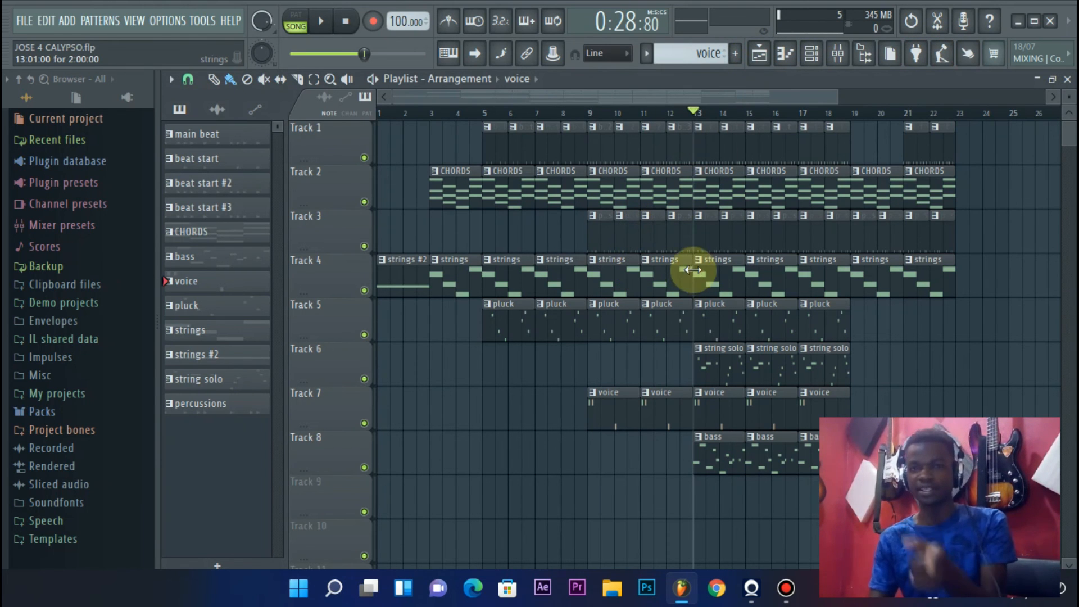
key(space)
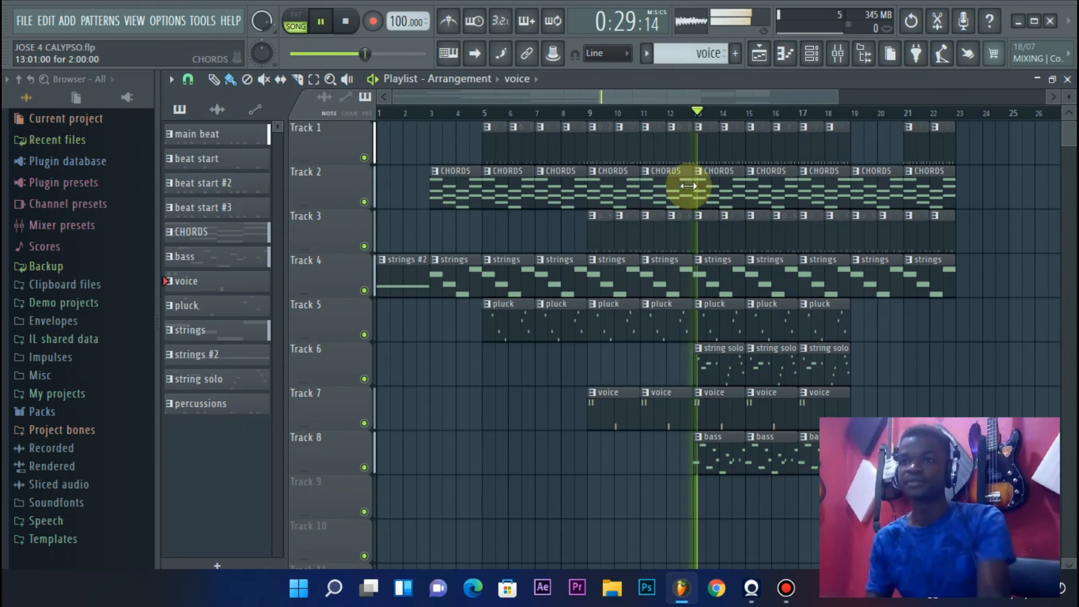
scroll(702, 118, down, 1)
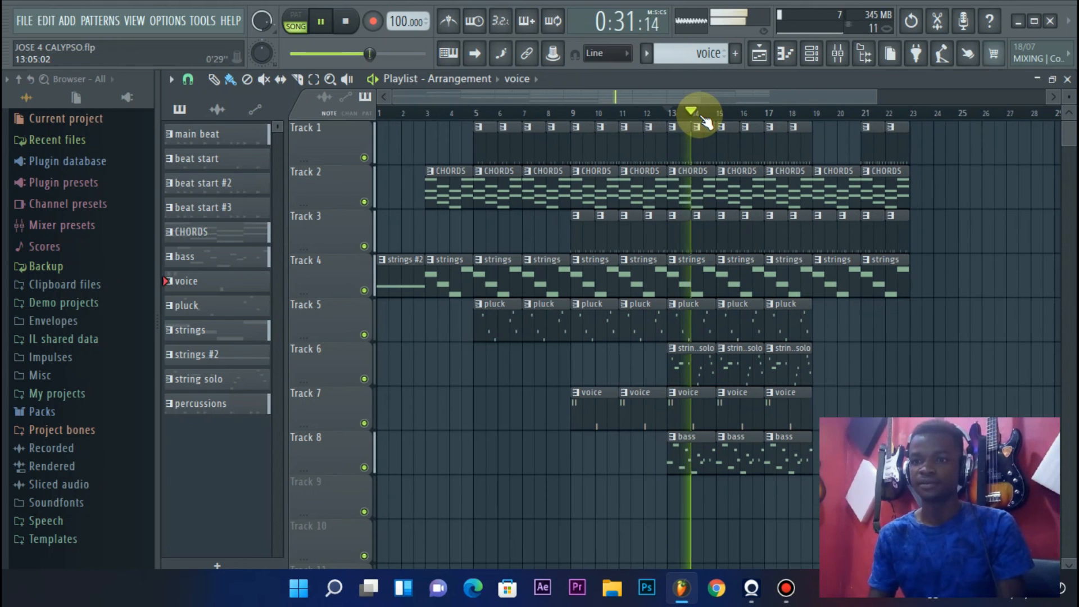